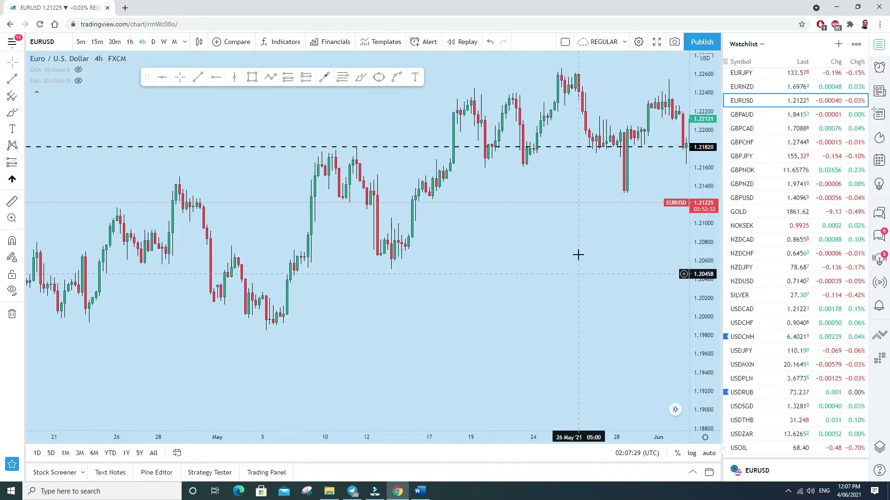
Search the indicators for "bol" and add the built-in Bollinger Bands to the EURUSD 4h chart.
click(294, 45)
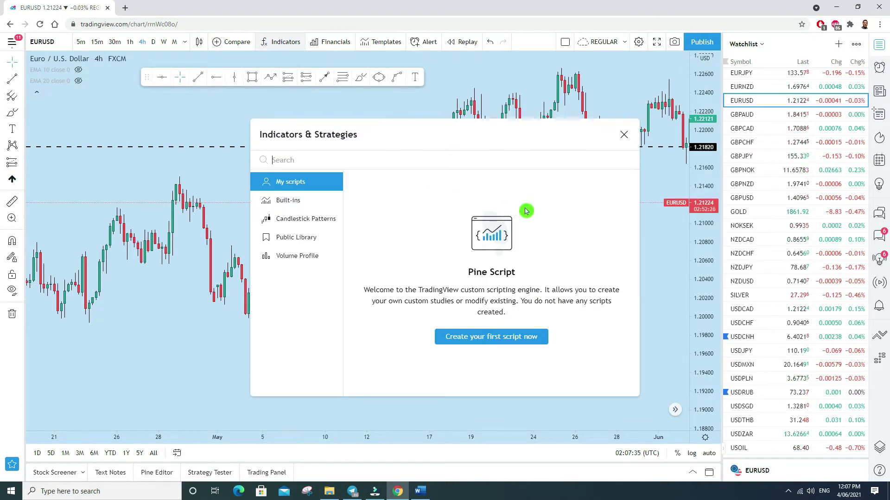
text(bol)
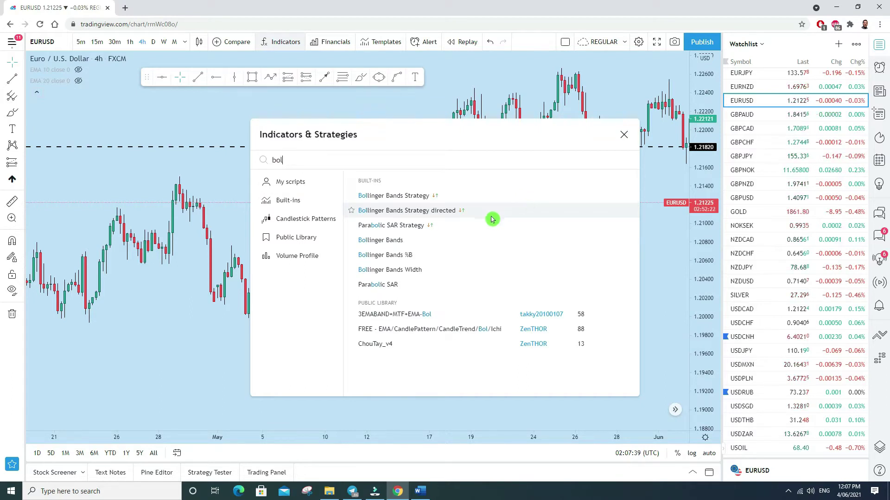
click(391, 241)
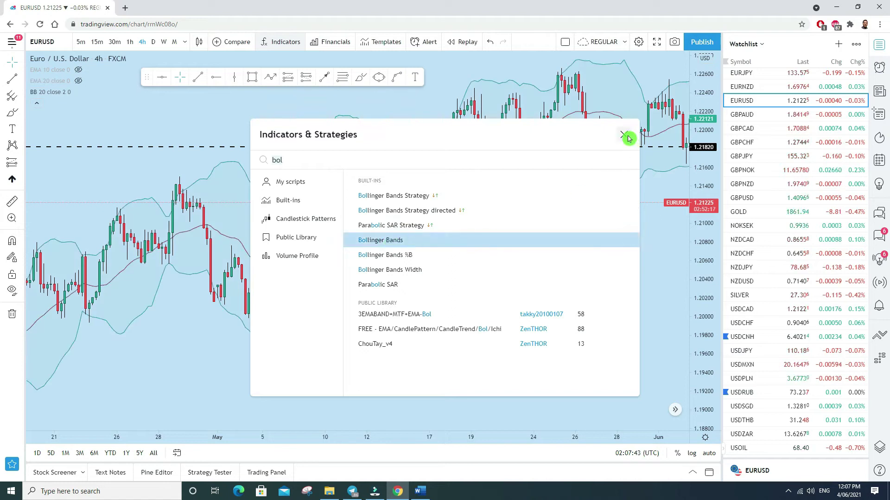
click(623, 135)
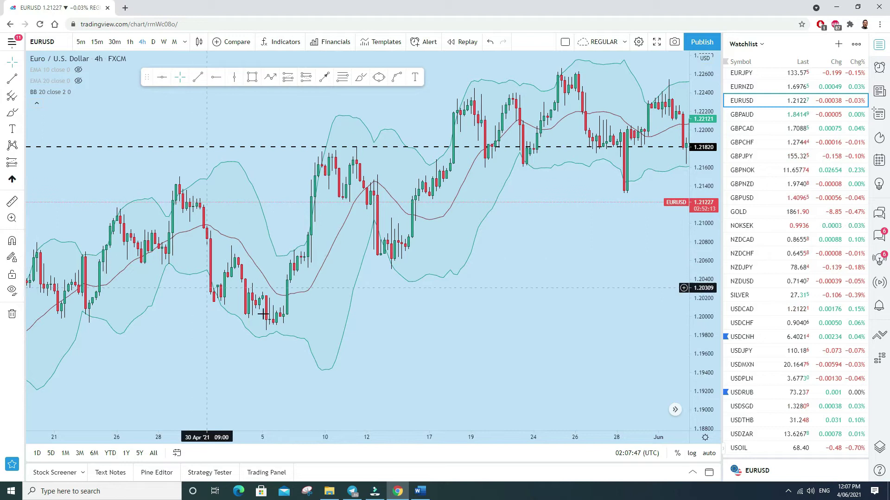
Delete the dashed horizontal line at 1.21820 from the chart.
drag(249, 125, 400, 137)
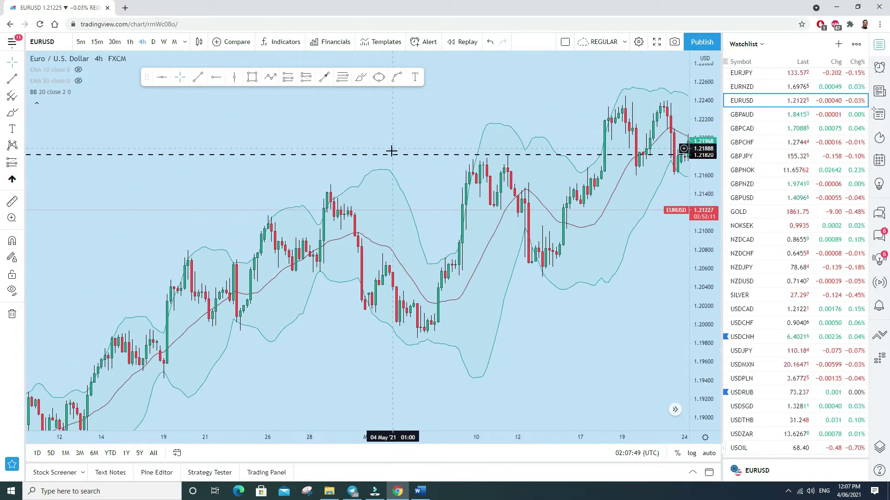
click(391, 153)
click(396, 180)
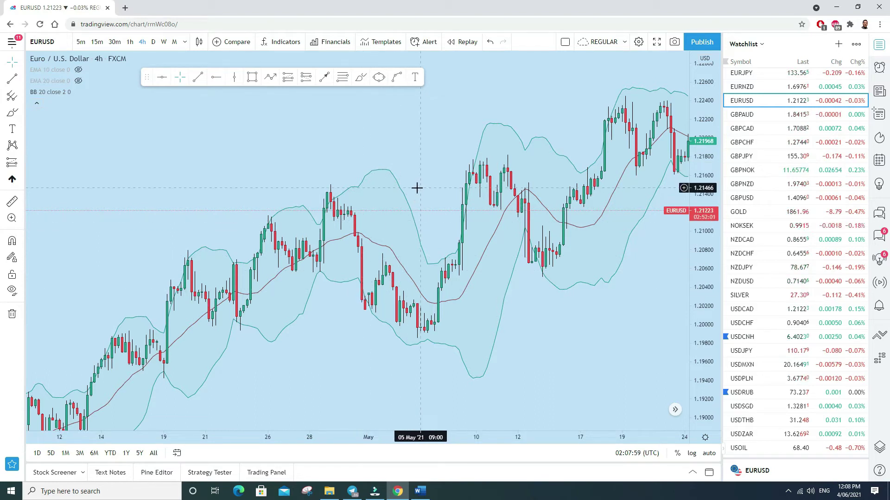
Open the Bollinger Bands settings, review the length, source and standard deviation inputs, and accept them as they are.
double_click(404, 192)
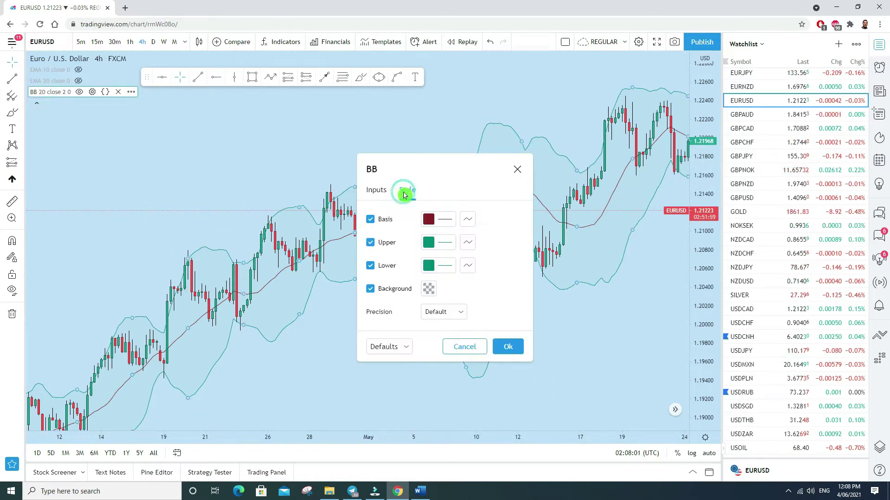
click(377, 192)
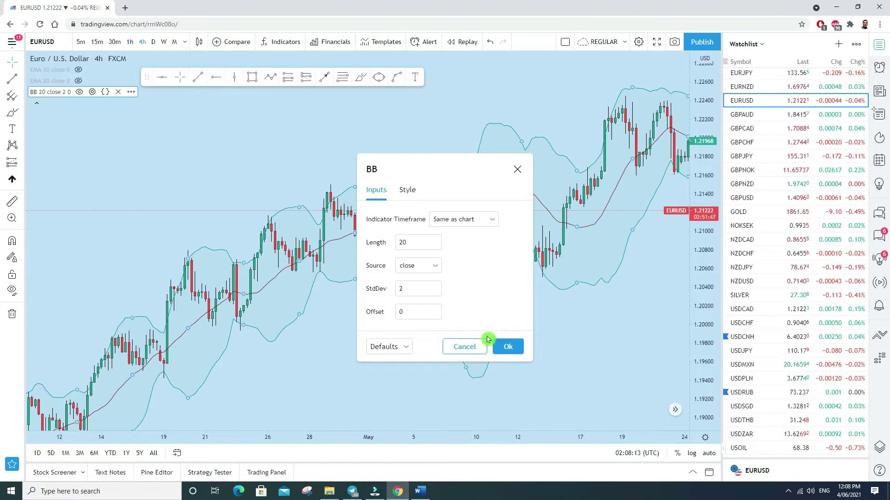
click(500, 346)
click(548, 352)
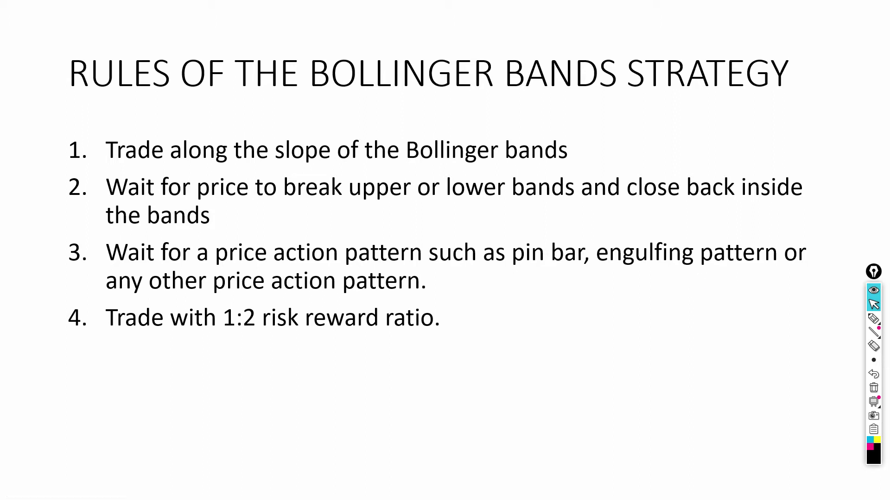
Underline rule 1, "Trade along the slope of the Bollinger bands", twice on the strategy slide with the pen.
click(873, 319)
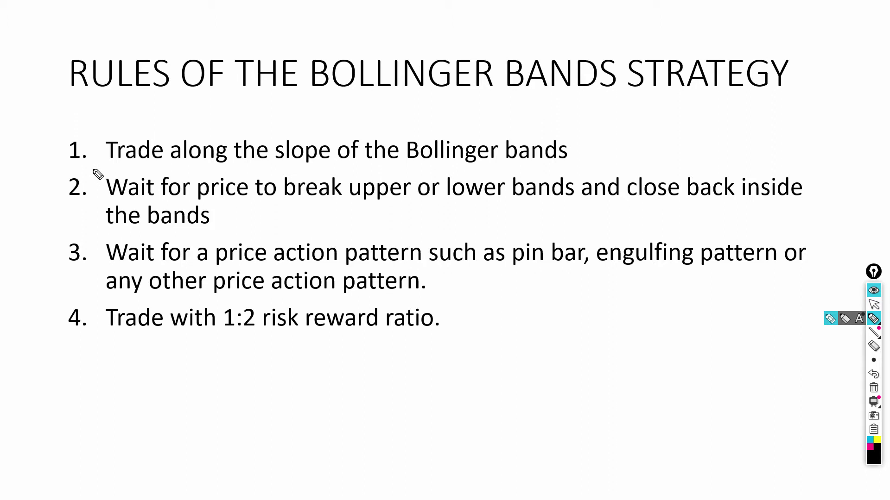
drag(65, 170, 590, 158)
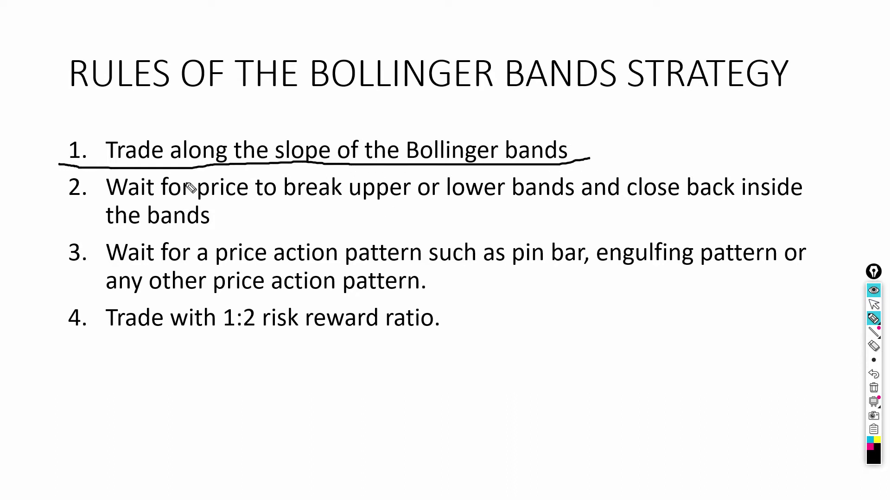
mouse_move(101, 164)
mouse_down()
mouse_move(456, 168)
mouse_move(598, 155)
mouse_up()
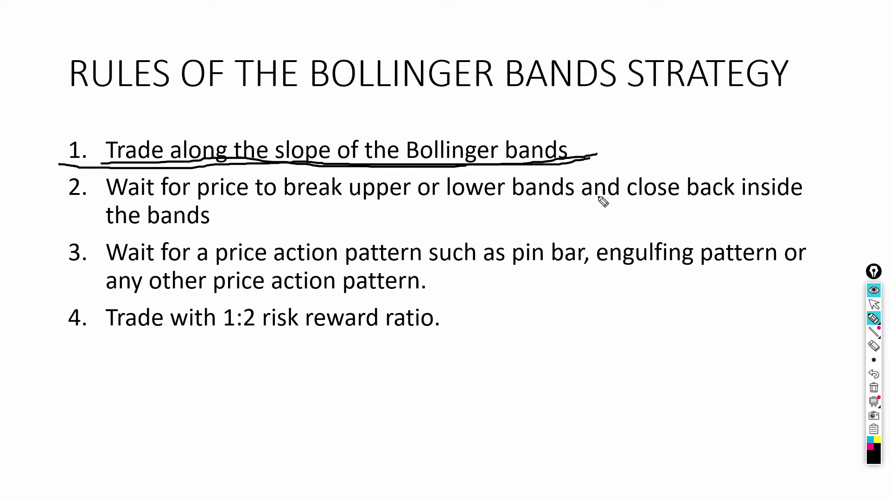
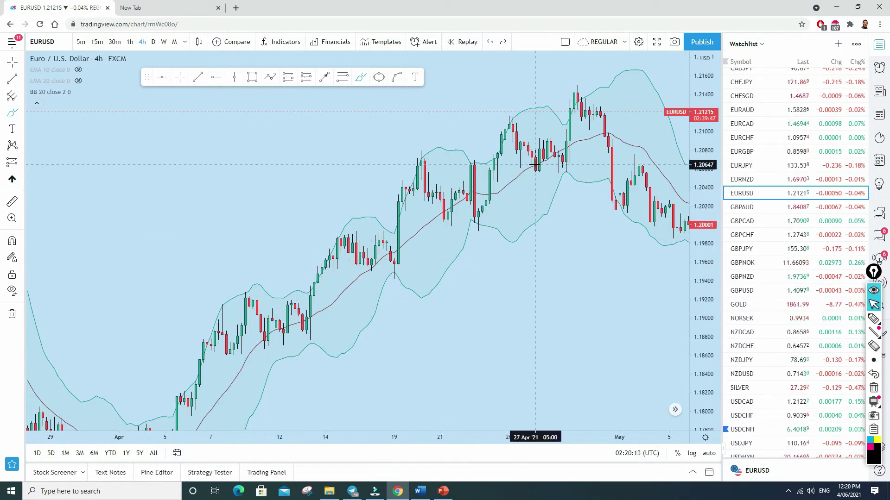
Brush a rising arrow above the April uptrend on the EURUSD chart and undo the drawing.
click(358, 78)
drag(166, 259, 357, 137)
drag(341, 169, 323, 150)
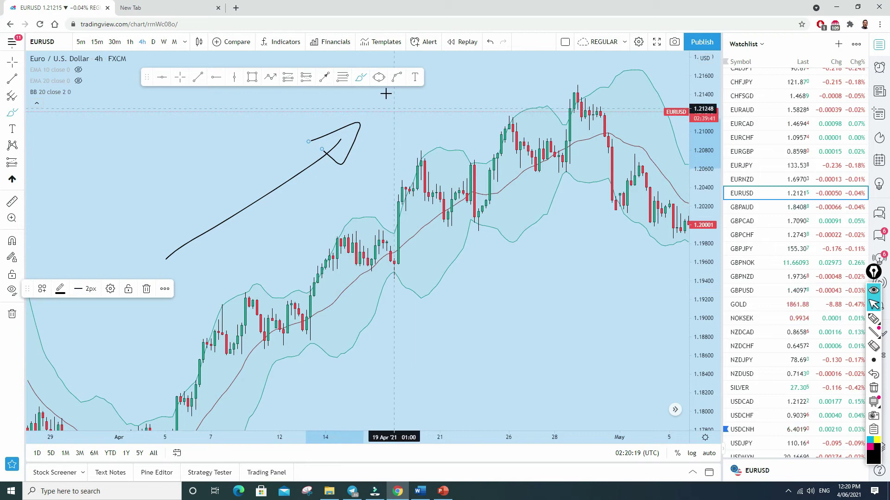
click(491, 42)
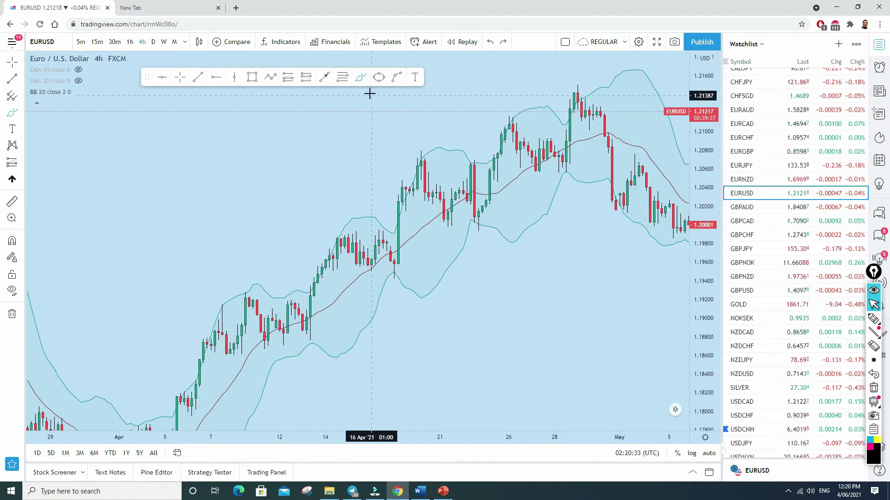
Circle the 19 April candle's wick at the lower Bollinger band twice with the brush, undoing each circle.
drag(411, 263, 386, 287)
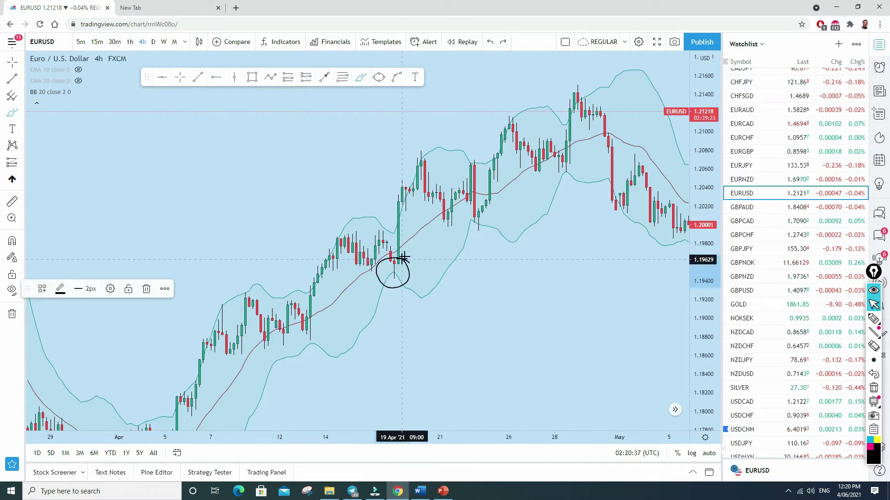
click(494, 41)
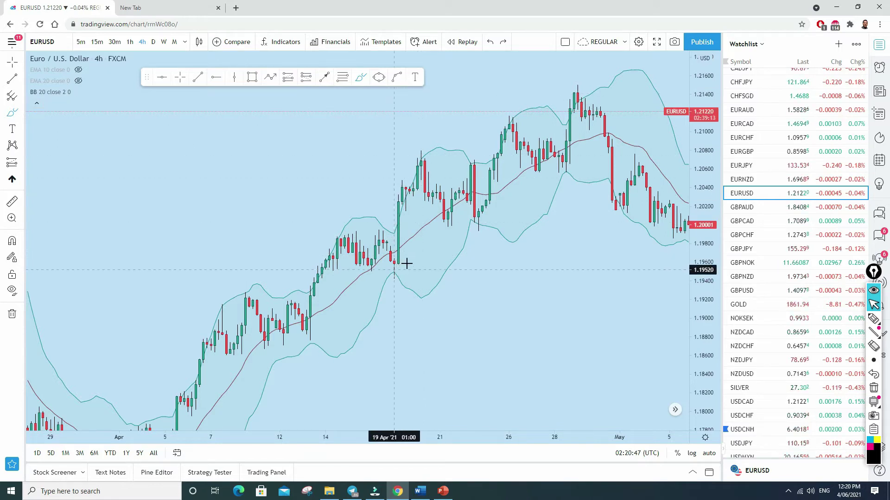
mouse_move(408, 260)
mouse_down()
mouse_move(396, 258)
mouse_move(389, 289)
mouse_up()
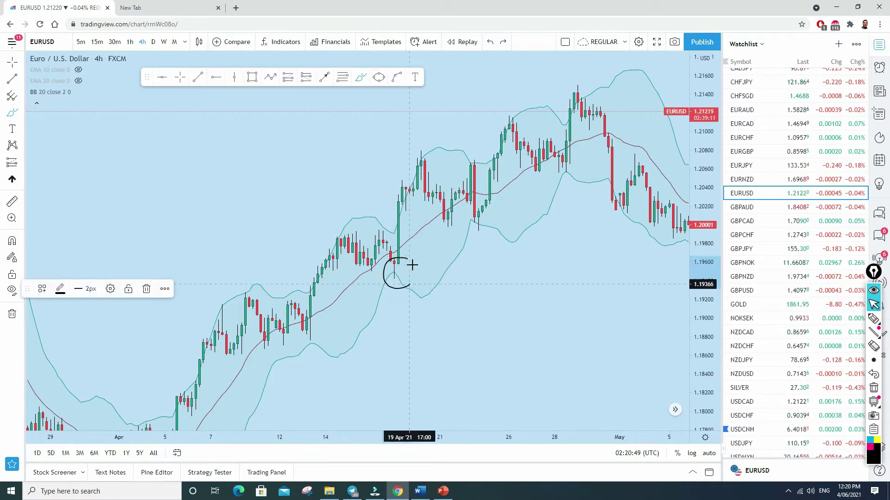
click(490, 41)
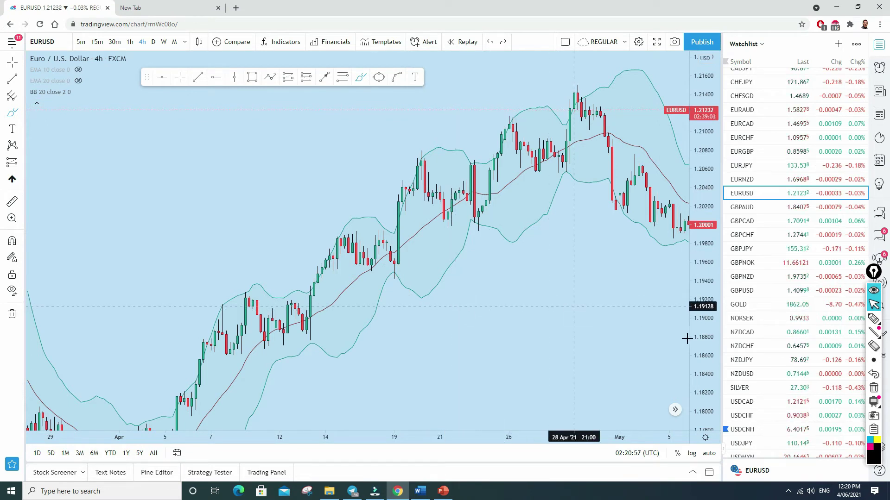
Brush a rising stroke above the uptrend and a circle around the 19 April pin bar on the enlarged chart, undoing both.
drag(703, 366, 703, 334)
scroll(503, 307, up, 2)
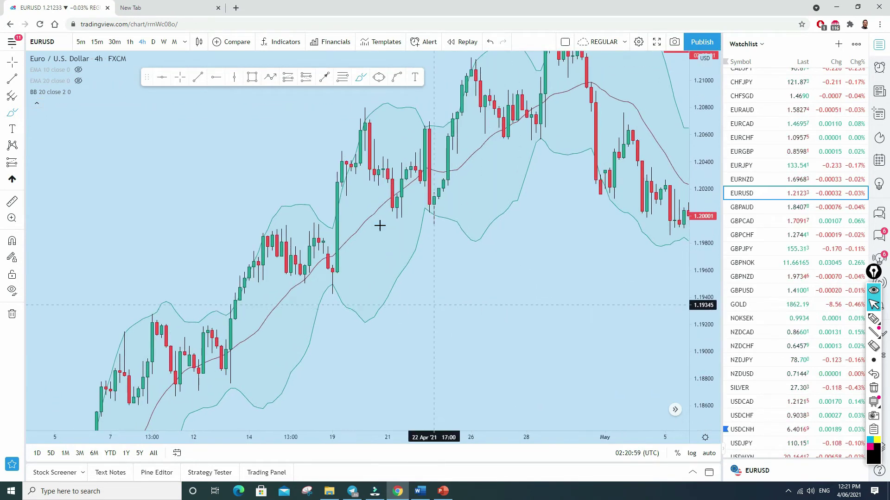
mouse_move(157, 214)
mouse_down()
mouse_move(313, 103)
mouse_move(274, 117)
mouse_up()
click(490, 43)
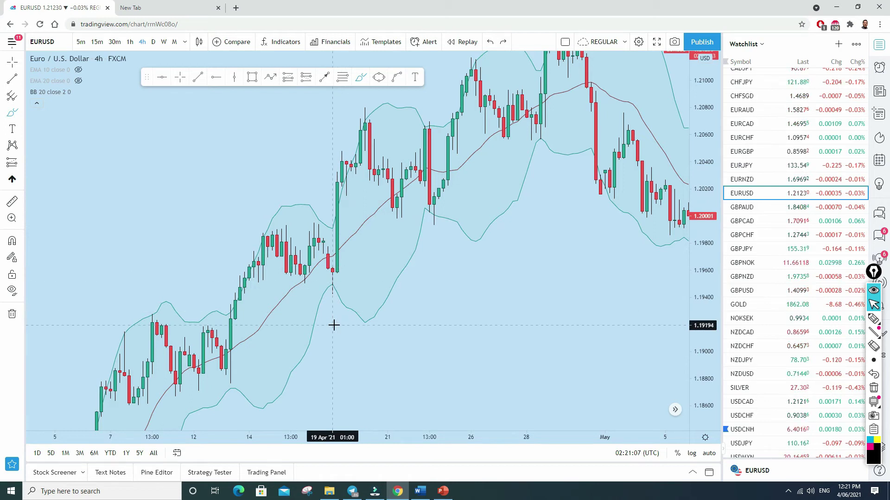
mouse_move(353, 269)
mouse_down()
mouse_move(346, 260)
mouse_move(317, 297)
mouse_move(357, 293)
mouse_move(353, 269)
mouse_up()
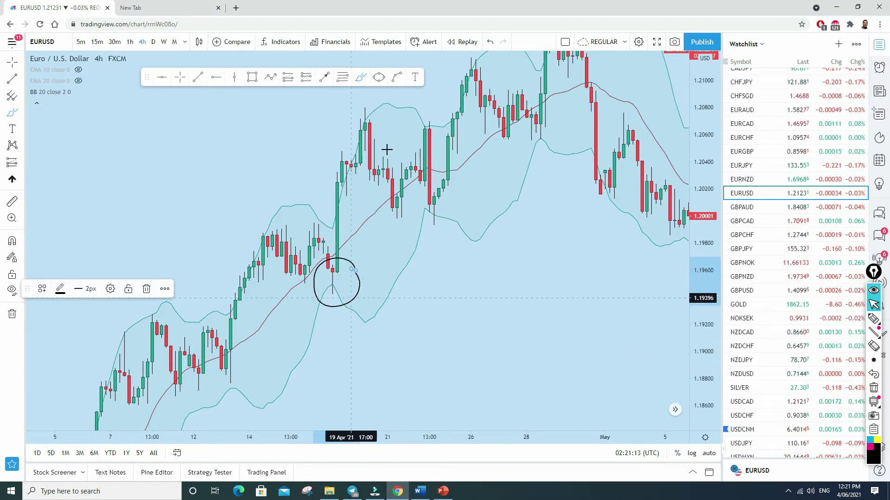
click(490, 42)
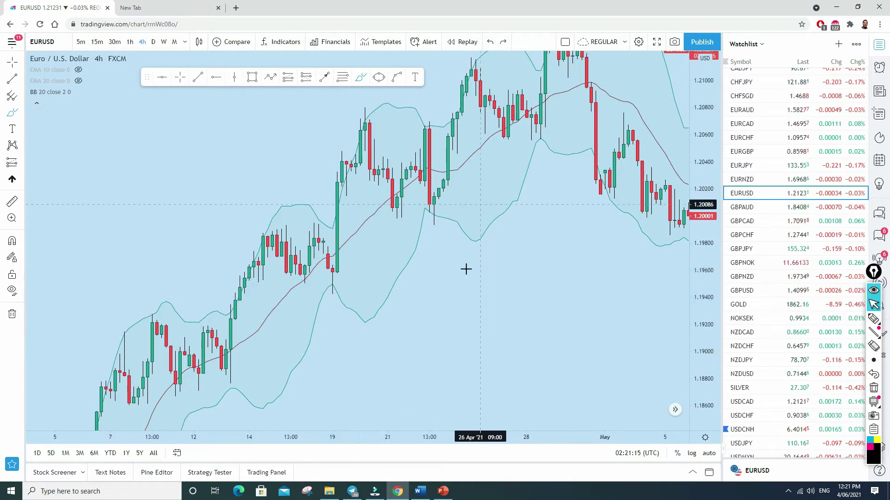
Place a Long Position beside the 19 April pin bar with entry 1.19594, stop 1.19413 and target 1.19980, and delete it.
click(23, 164)
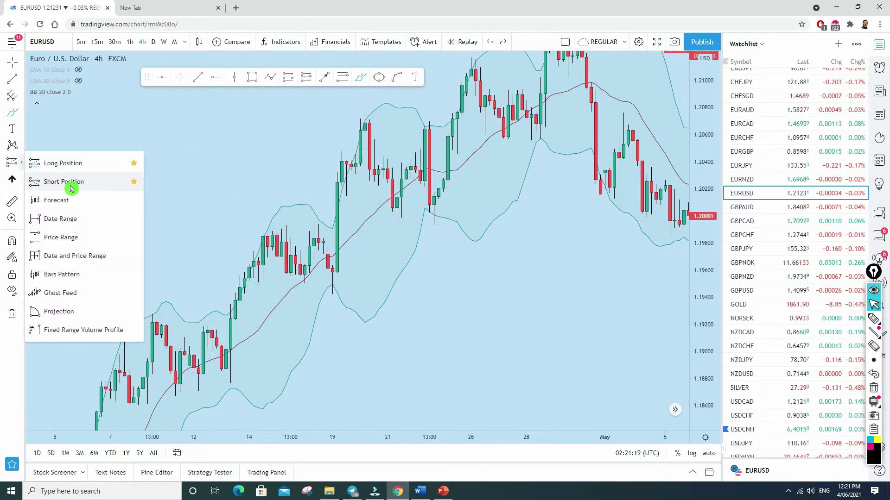
click(73, 165)
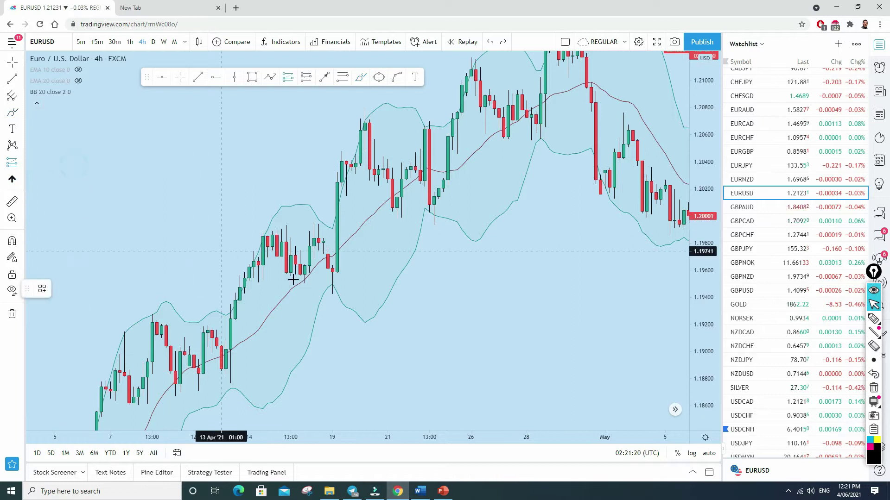
click(341, 272)
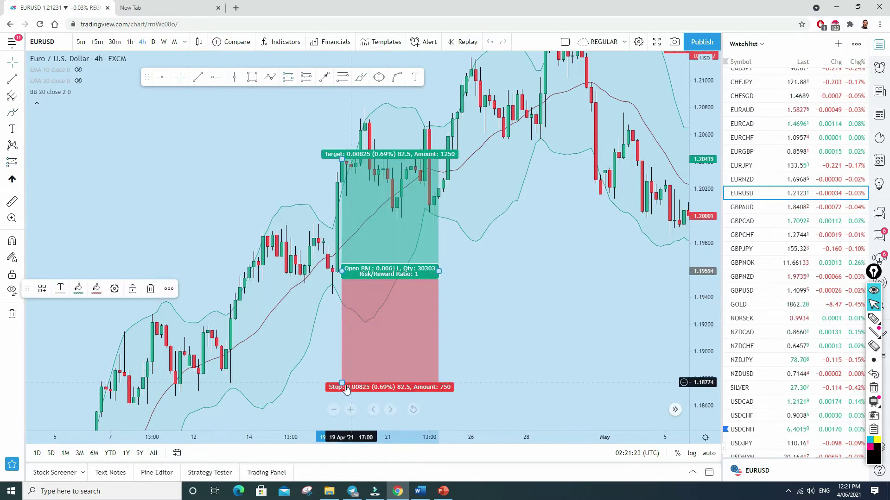
drag(342, 385, 369, 295)
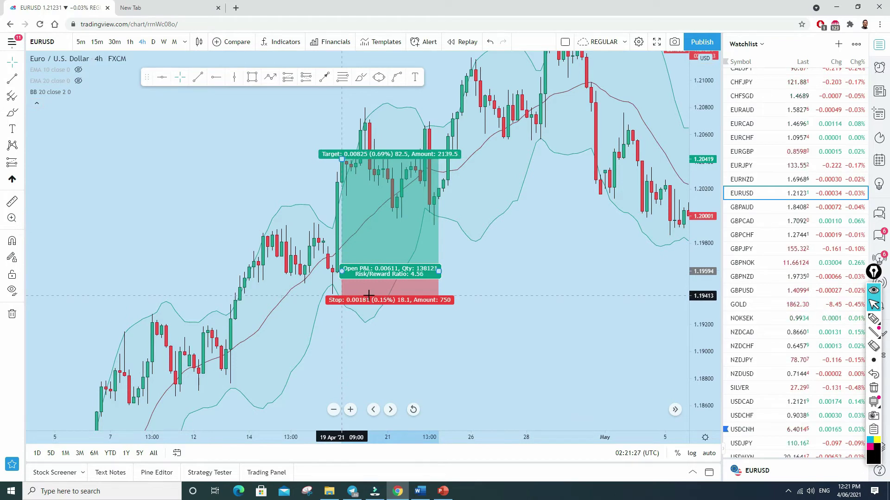
drag(341, 157, 349, 217)
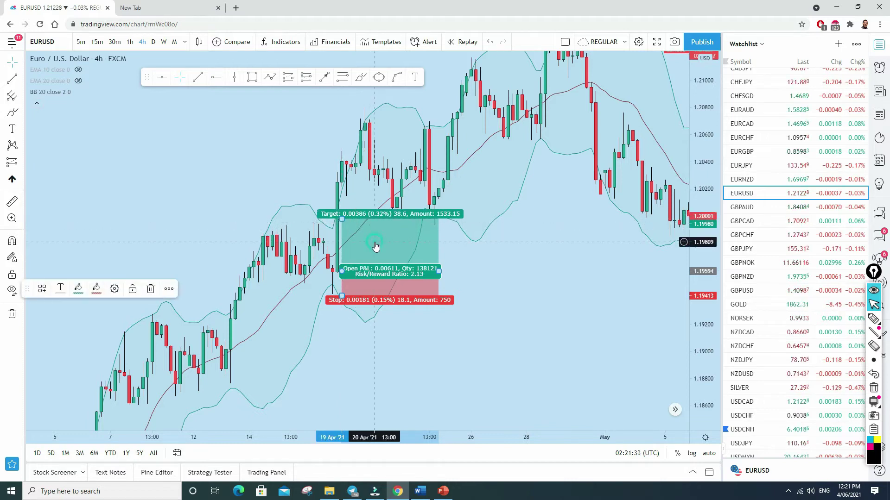
key(Delete)
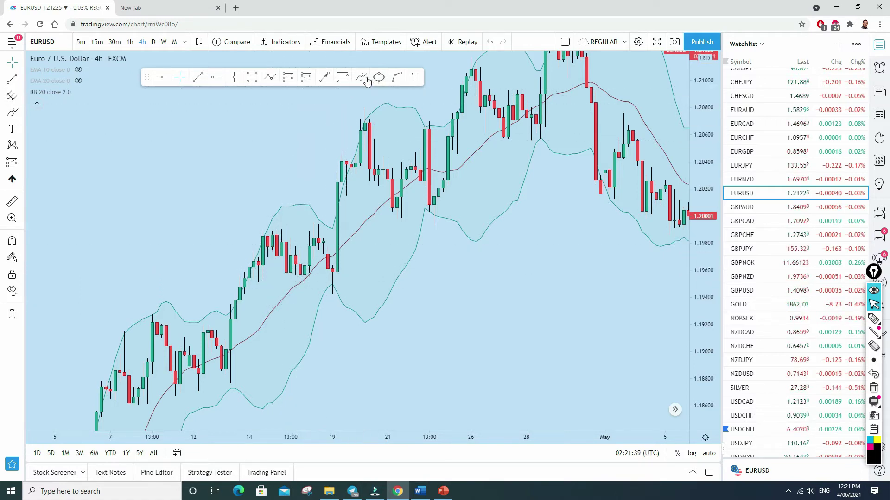
Circle the upper wick of the 7 April candle at the upper band with the brush and undo the drawing.
drag(129, 319, 132, 321)
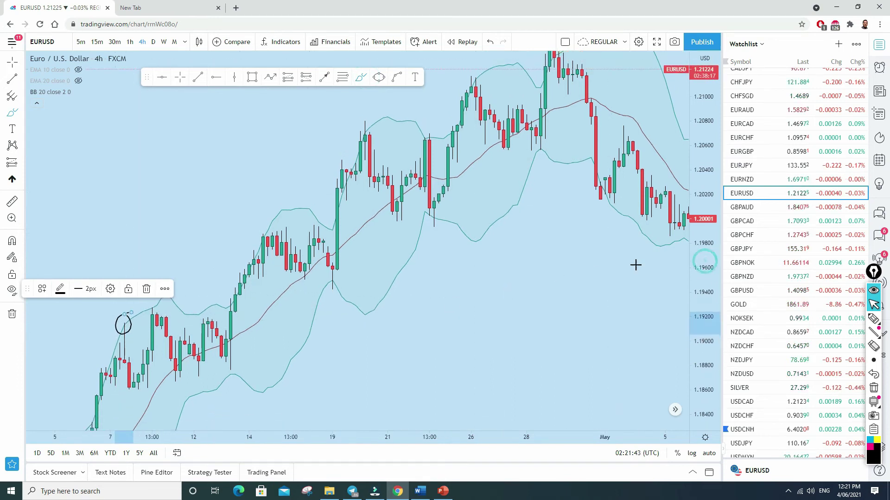
mouse_move(101, 179)
mouse_down()
mouse_move(302, 117)
mouse_move(314, 176)
mouse_up()
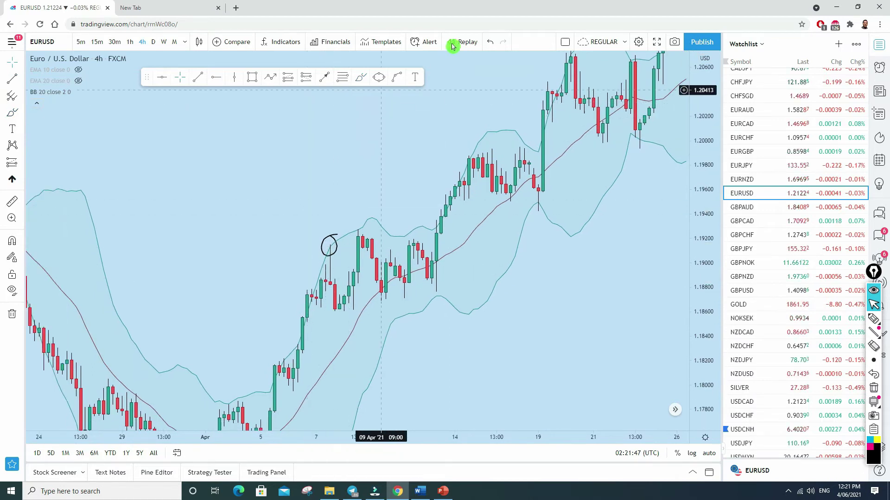
click(494, 44)
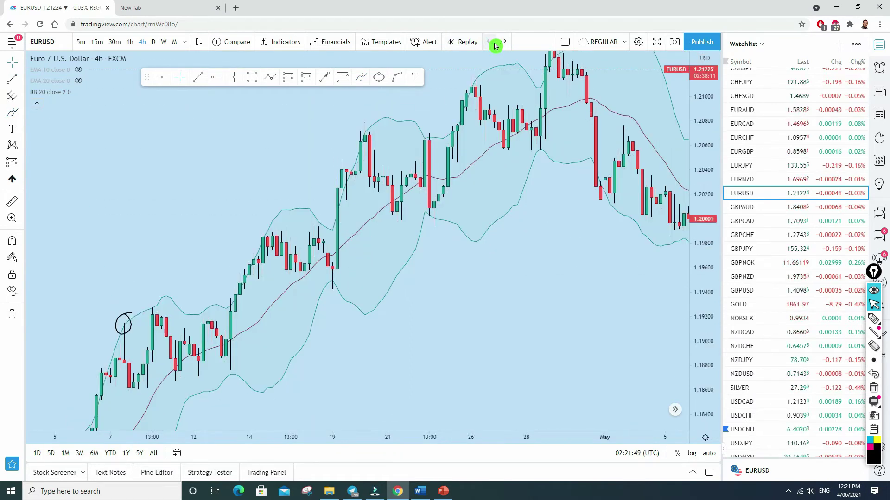
click(494, 44)
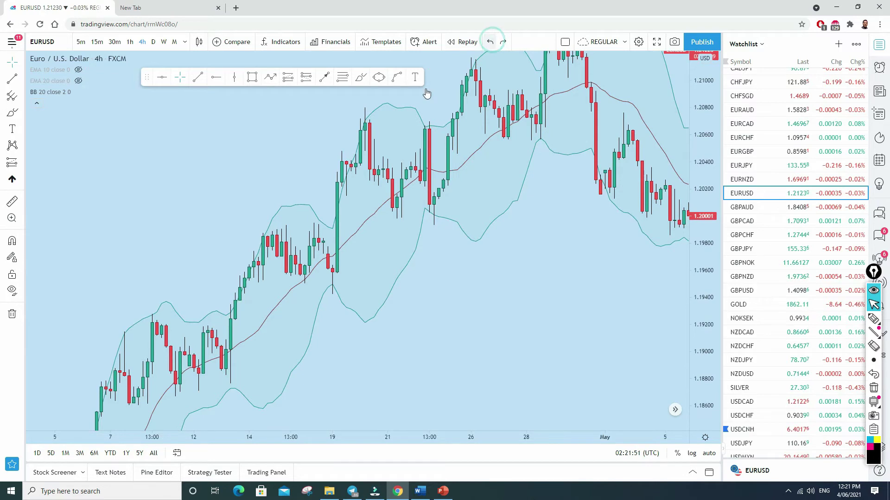
Brush a rising arrow along the early-April uptrend, circle the 7 April candle's upper wick, and add a short downward stroke beside it.
mouse_move(128, 256)
mouse_down()
mouse_move(273, 186)
mouse_move(373, 121)
mouse_up()
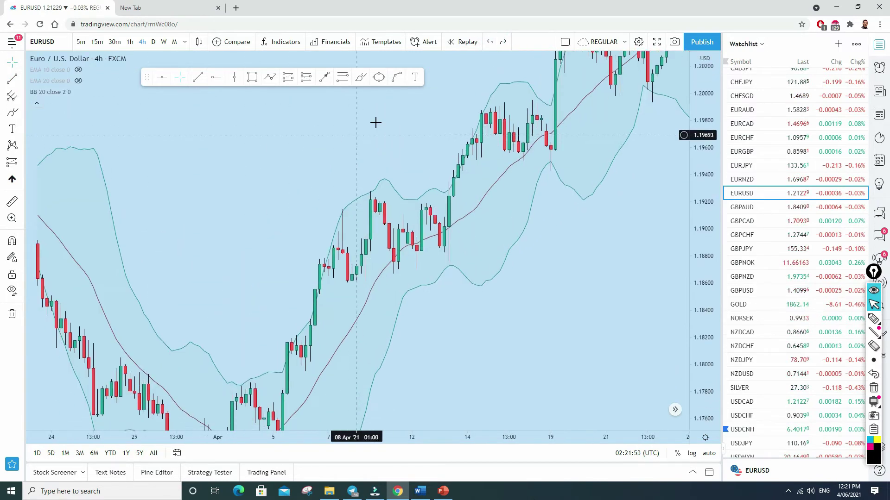
click(361, 80)
mouse_move(255, 269)
mouse_down()
mouse_move(383, 136)
mouse_move(396, 139)
mouse_move(332, 149)
mouse_move(371, 185)
mouse_move(360, 198)
mouse_move(371, 204)
mouse_move(364, 281)
mouse_up()
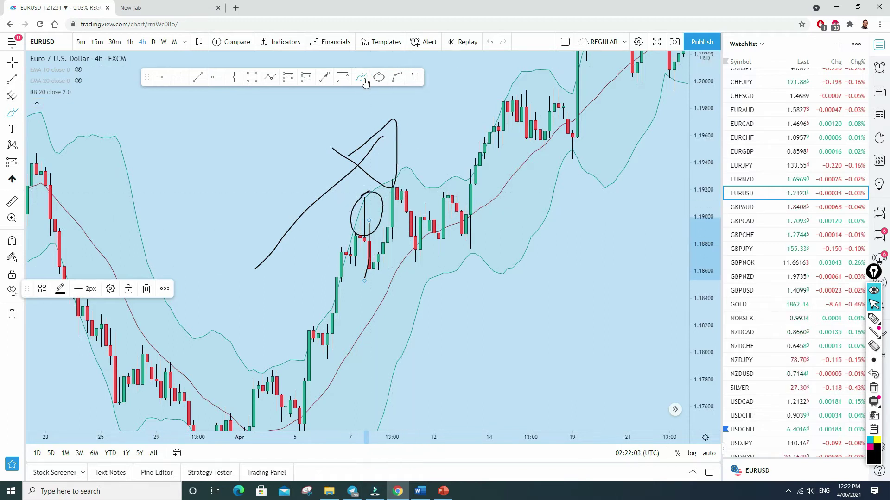
Undo the brush annotations around the 7 April candle and brush a rising arrow beneath the late-April uptrend.
click(491, 44)
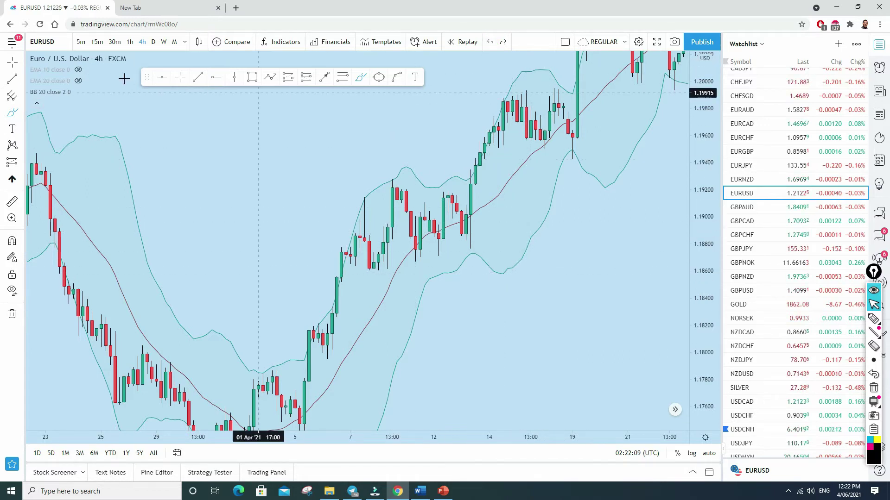
drag(584, 237, 561, 253)
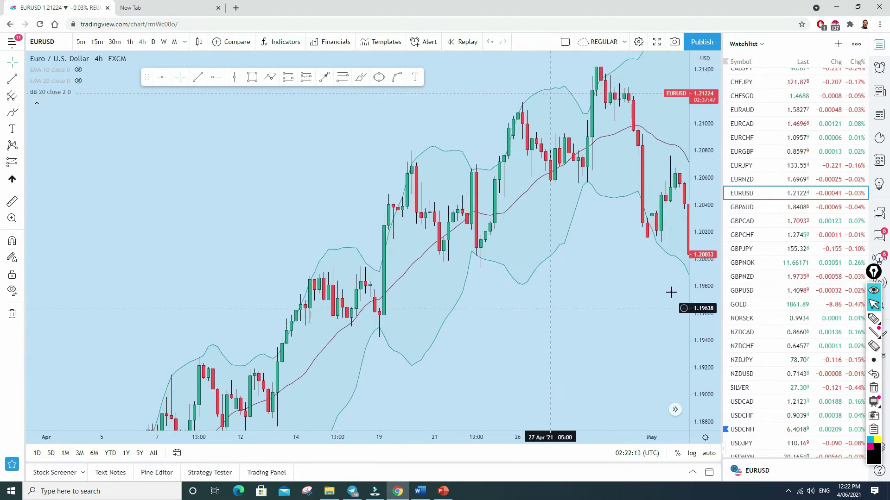
drag(640, 297, 503, 247)
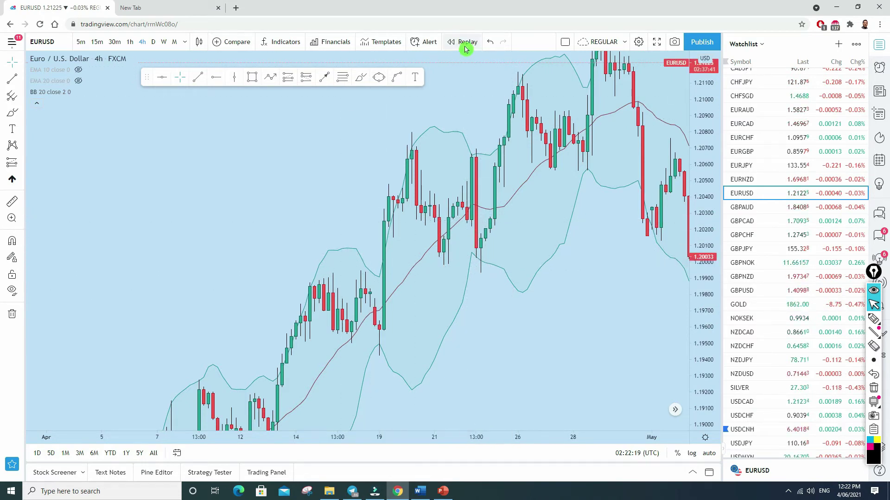
click(361, 77)
mouse_move(482, 362)
mouse_down()
mouse_move(566, 248)
mouse_move(586, 266)
mouse_move(541, 254)
mouse_up()
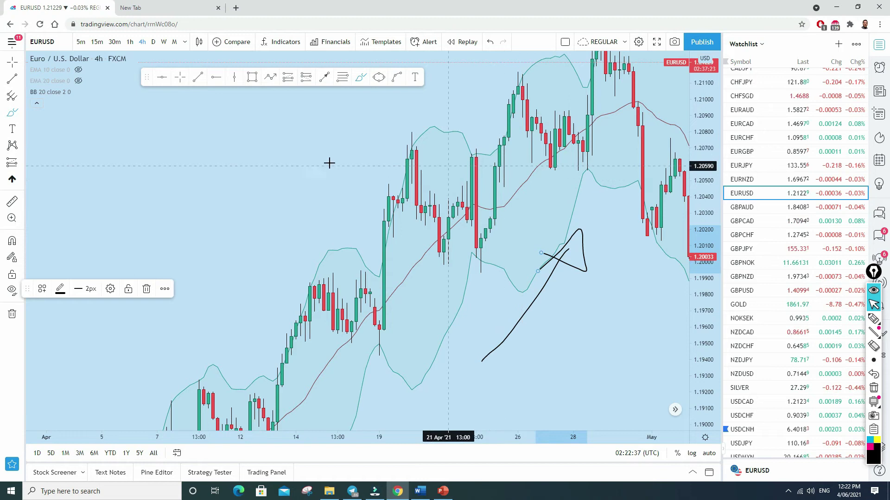
click(12, 62)
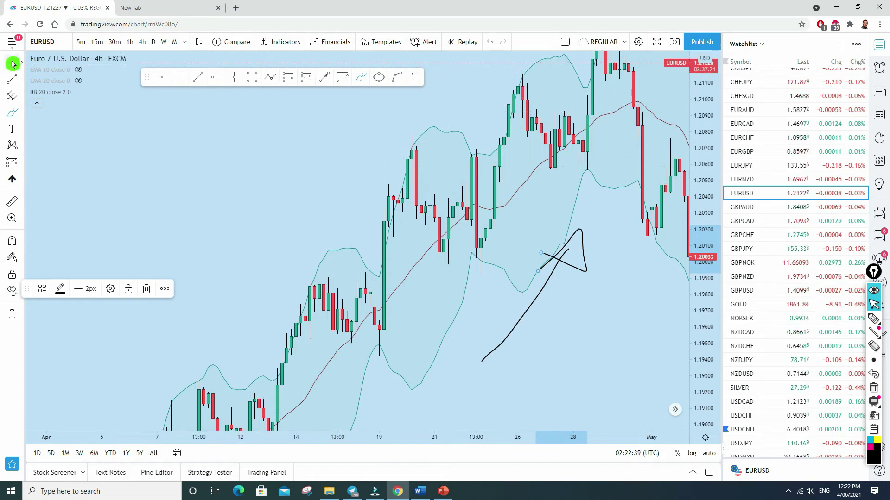
Examine the EURUSD price action against the Bollinger Bands from late April to early June, returning to the mid-May peak.
mouse_move(683, 277)
mouse_down()
mouse_move(457, 317)
mouse_move(507, 316)
mouse_up()
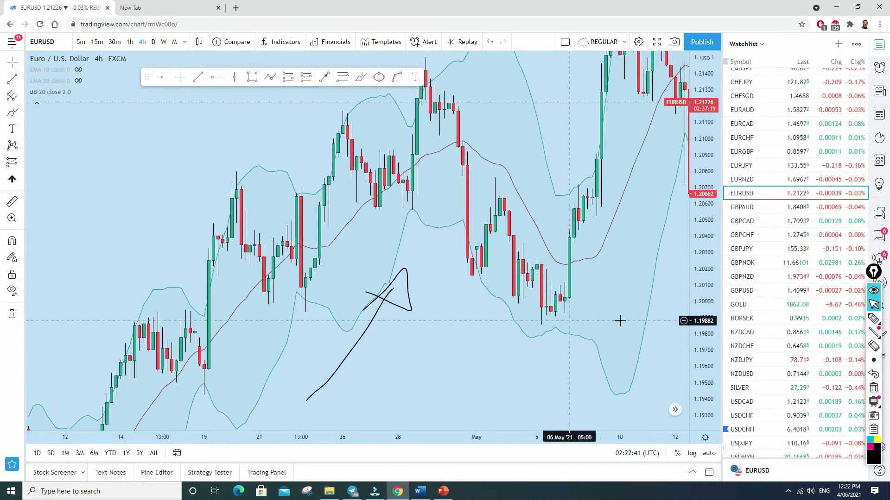
drag(672, 298, 575, 360)
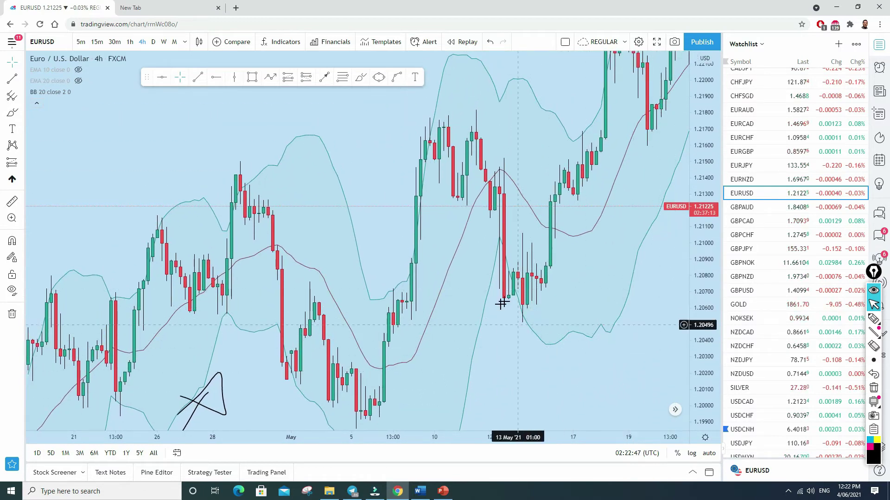
drag(651, 298, 435, 304)
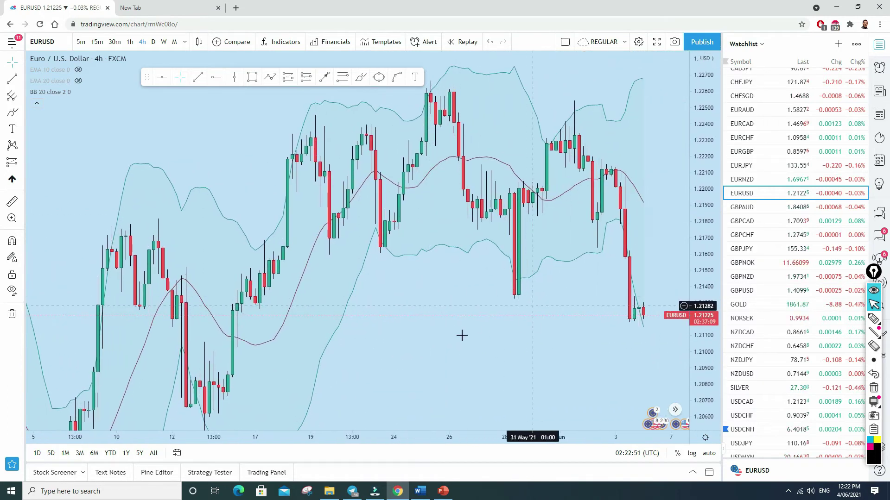
drag(521, 284, 537, 253)
drag(294, 199, 521, 158)
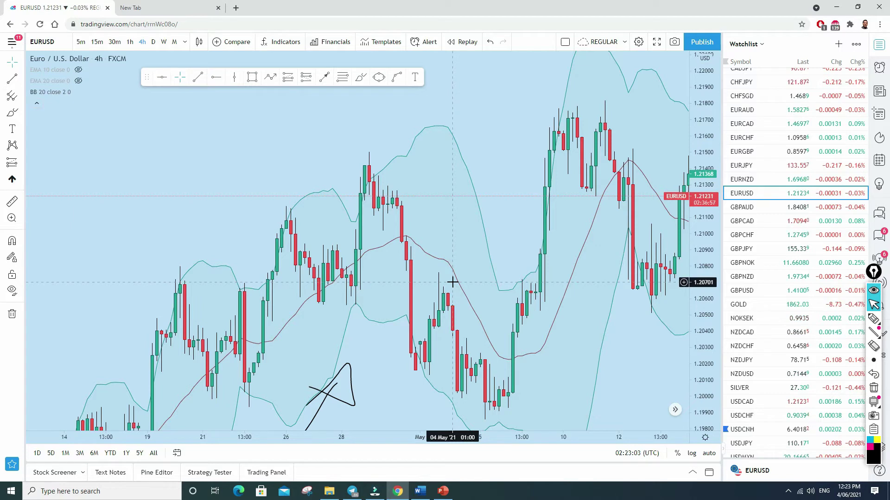
drag(522, 113, 536, 225)
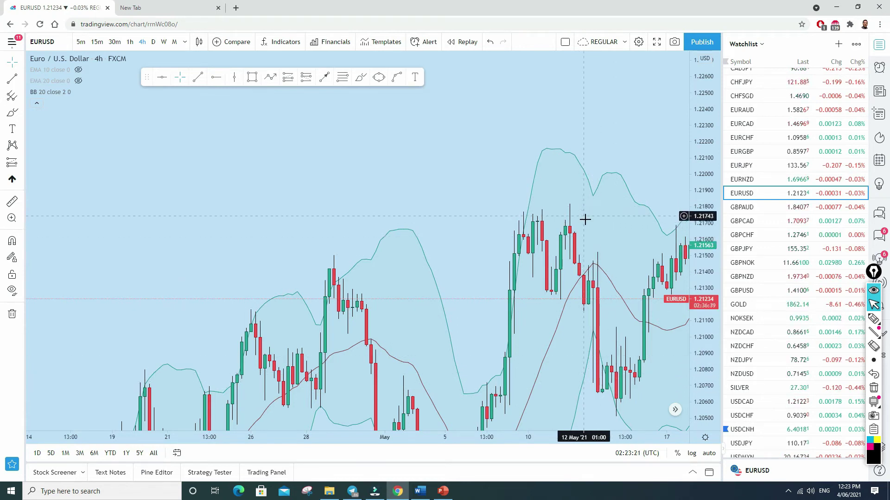
drag(617, 119, 520, 93)
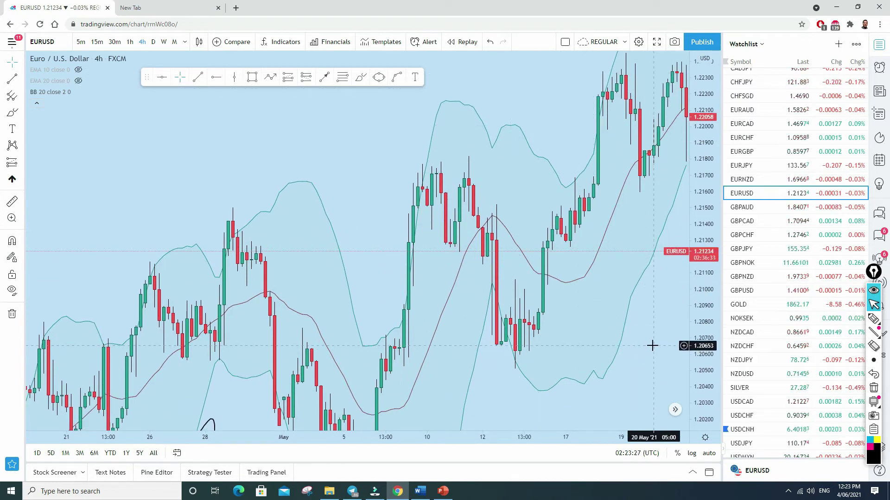
drag(554, 109, 555, 156)
drag(528, 230, 525, 240)
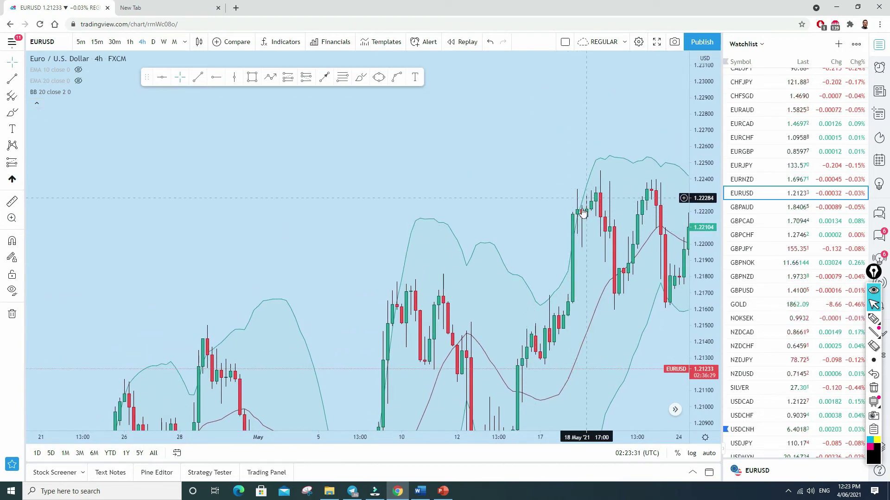
Brush a rising arrow above the mid-May uptrend, circle the 18 May candles at the upper band, and undo the drawings.
click(361, 77)
mouse_move(513, 202)
mouse_down()
mouse_move(608, 73)
mouse_move(570, 94)
mouse_move(616, 67)
mouse_up()
click(578, 92)
mouse_move(601, 181)
mouse_down()
mouse_move(541, 225)
mouse_move(577, 243)
mouse_up()
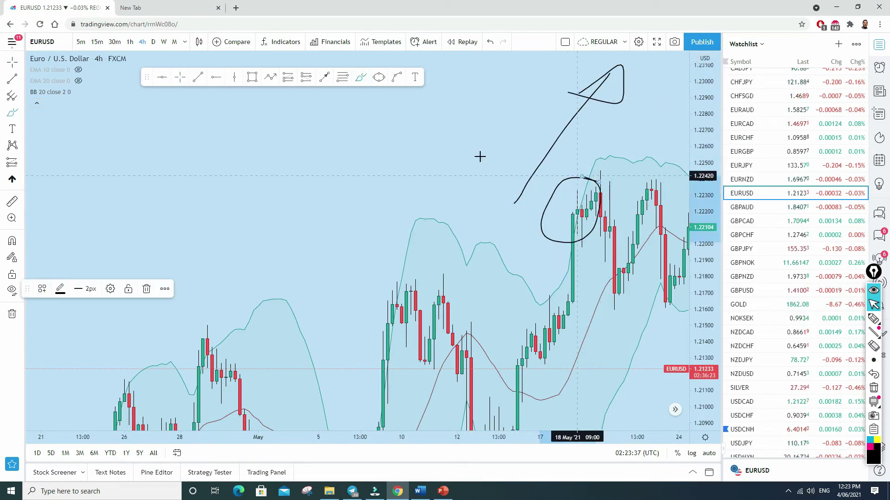
click(490, 42)
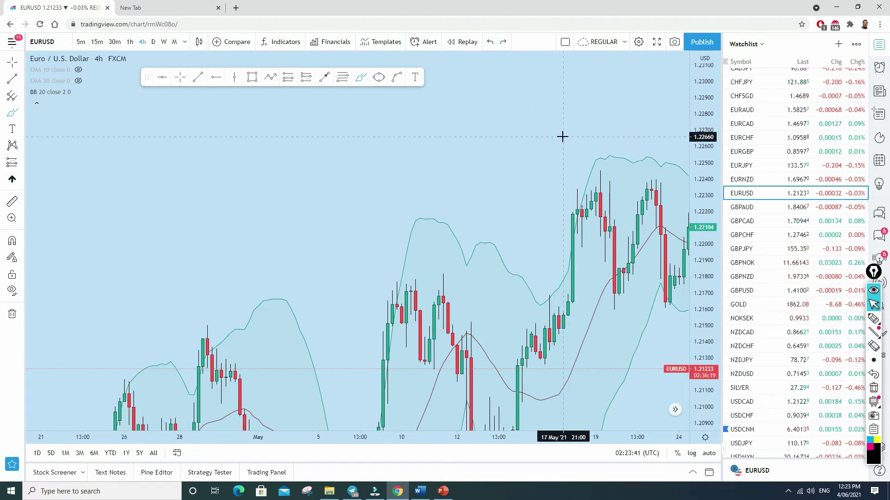
click(13, 62)
On the AUDUSD daily chart, circle the late-January candle and the early-February low at the lower band, undoing each circle.
drag(391, 268, 542, 190)
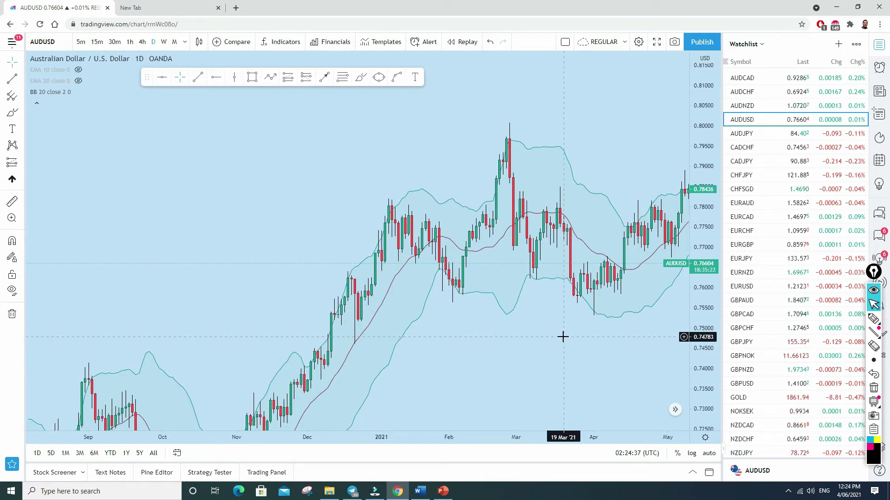
scroll(582, 340, up, 2)
drag(706, 361, 628, 327)
drag(485, 347, 553, 275)
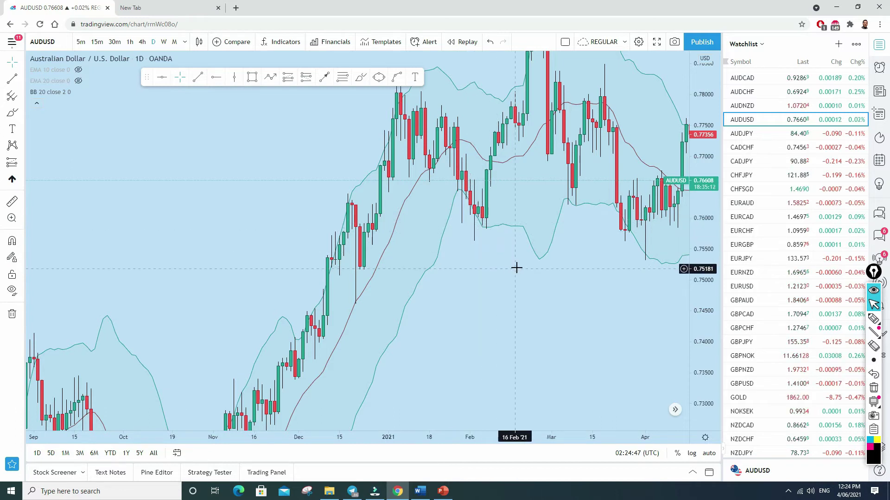
click(361, 79)
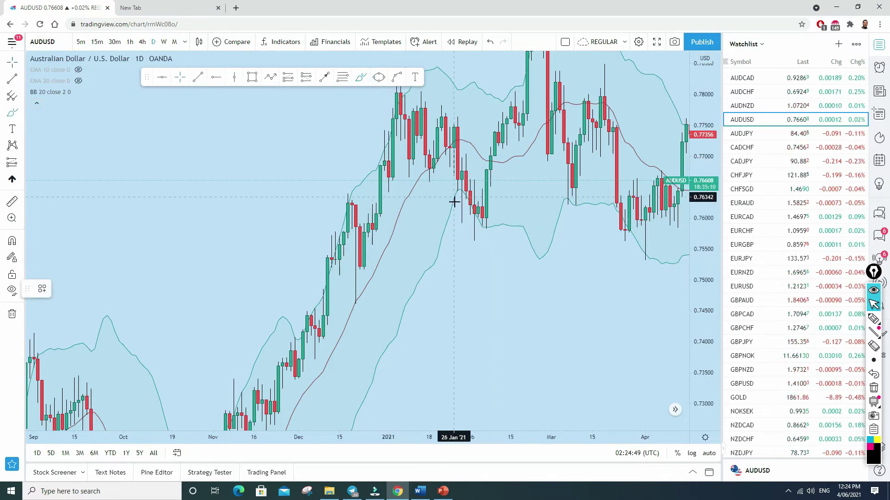
mouse_move(449, 219)
mouse_down()
mouse_move(466, 213)
mouse_move(458, 236)
mouse_move(461, 207)
mouse_up()
click(492, 43)
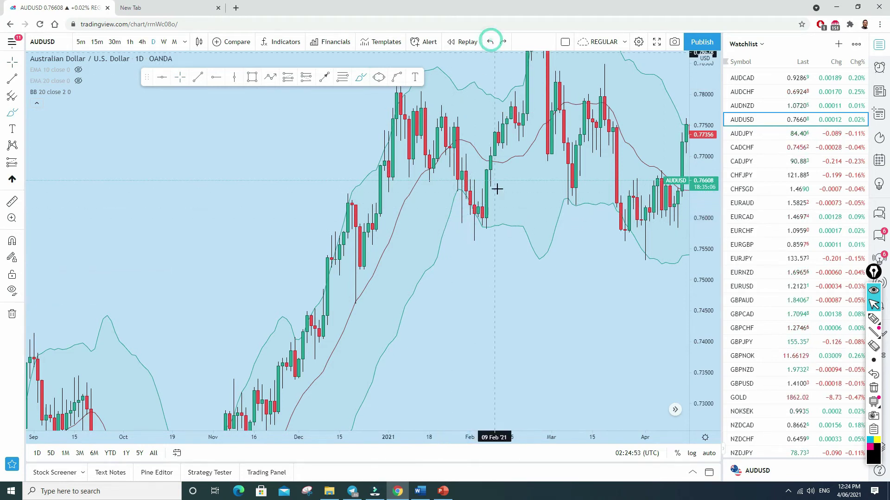
mouse_move(485, 237)
mouse_down()
mouse_move(472, 230)
mouse_move(465, 239)
mouse_move(485, 231)
mouse_up()
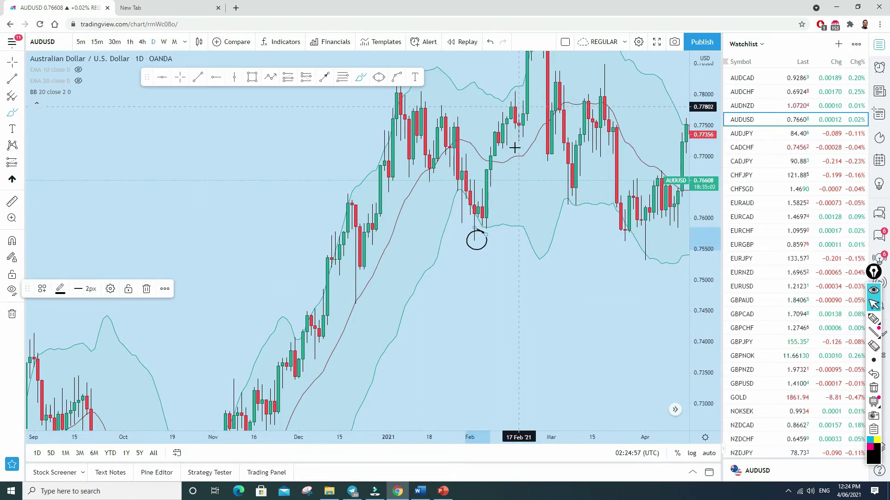
click(491, 41)
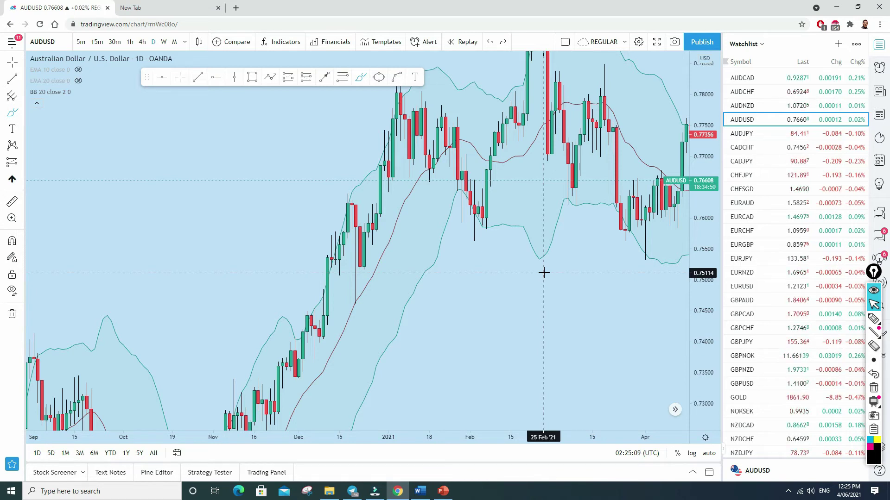
Brush a descending stroke below the early-February low, circle that low at the lower band, and undo the circle.
drag(487, 253, 531, 333)
click(12, 62)
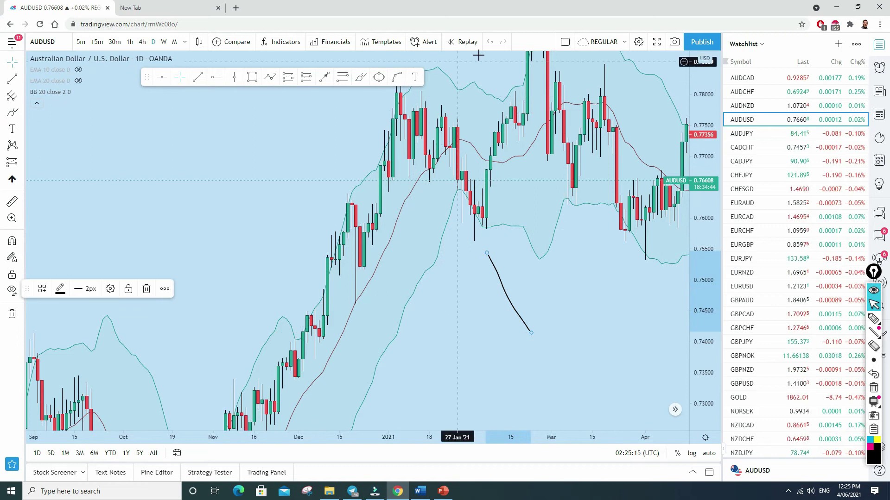
click(361, 78)
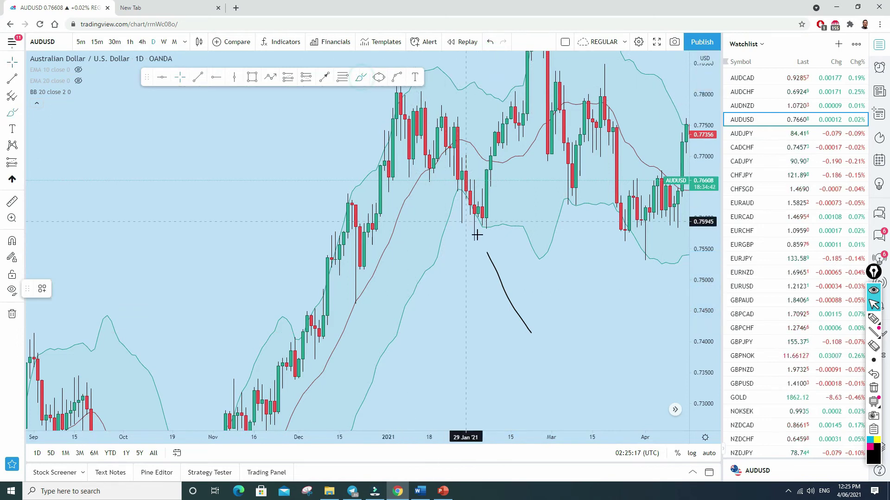
mouse_move(482, 226)
mouse_down()
mouse_move(480, 244)
mouse_move(483, 227)
mouse_up()
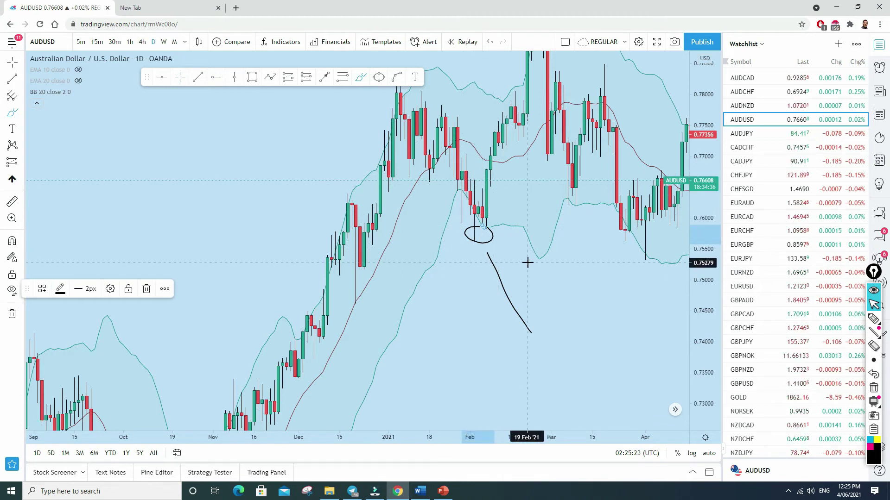
key(ctrl+z)
Brush a rising arrow toward the early-February low, undo the strokes, and circle the bullish candle beside it, undoing that too.
mouse_move(427, 331)
mouse_down()
mouse_move(487, 251)
mouse_move(477, 265)
mouse_up()
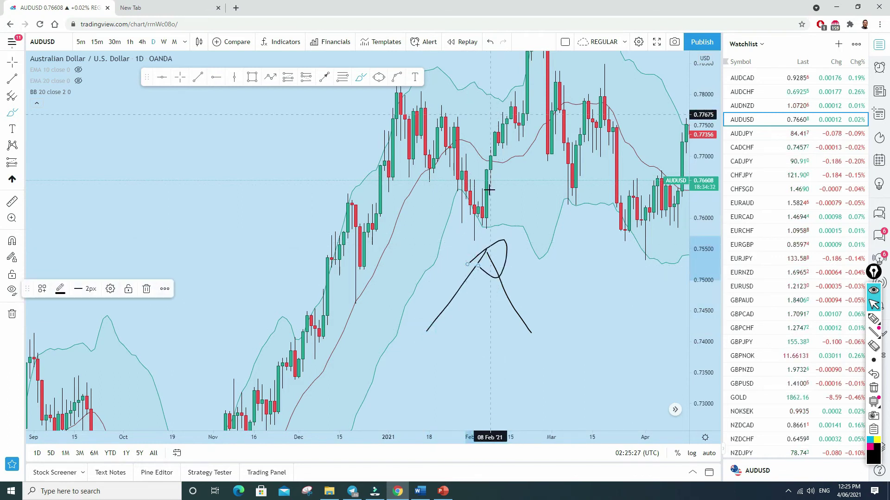
click(490, 45)
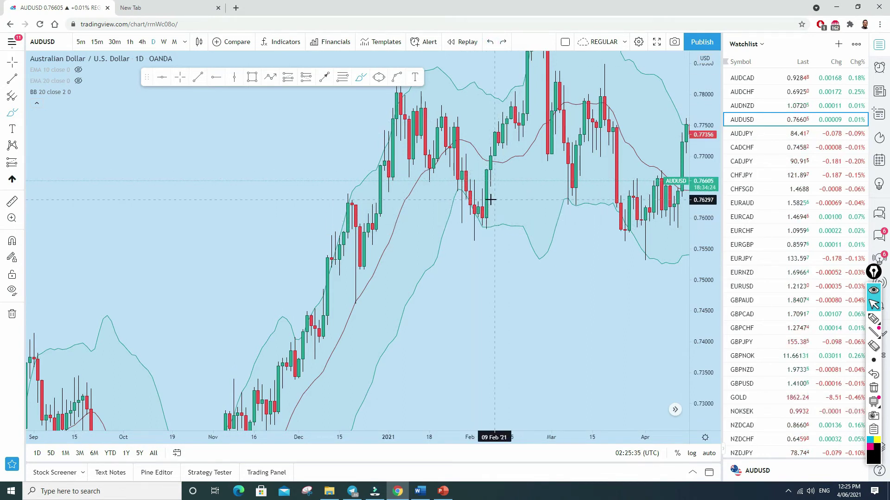
mouse_move(497, 209)
mouse_down()
mouse_move(477, 199)
mouse_move(477, 225)
mouse_move(504, 211)
mouse_move(497, 208)
mouse_up()
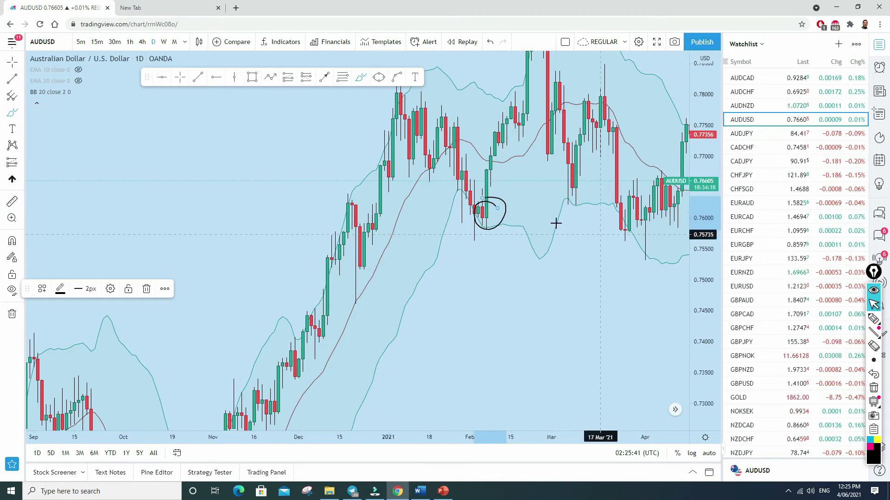
click(490, 41)
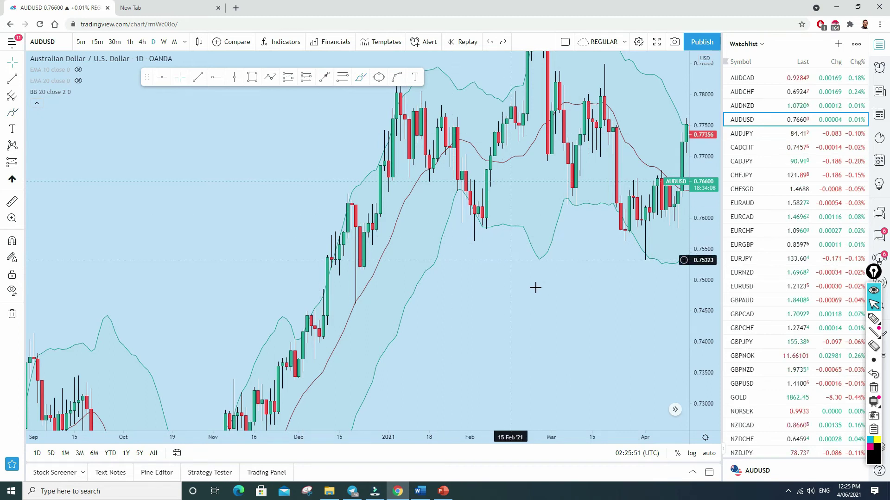
Brush a rising arrow pointing at the late-March AUDUSD low and undo its strokes.
drag(532, 288, 333, 318)
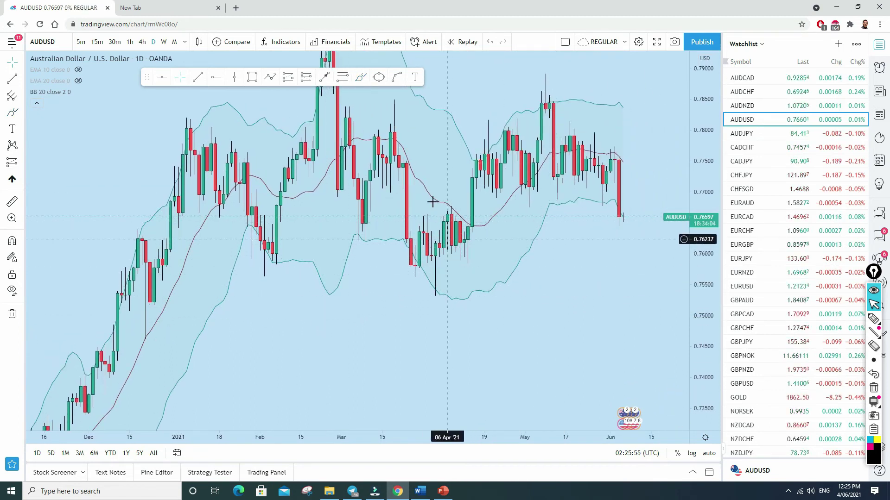
scroll(464, 232, down, 1)
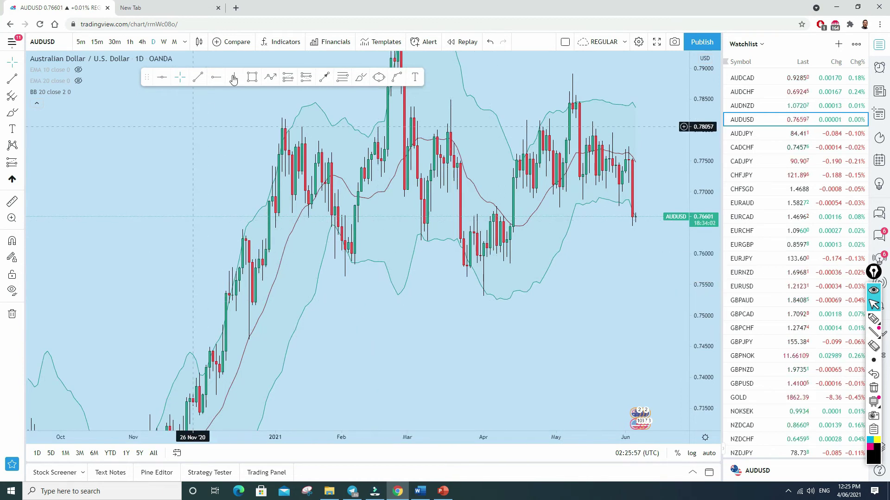
click(361, 79)
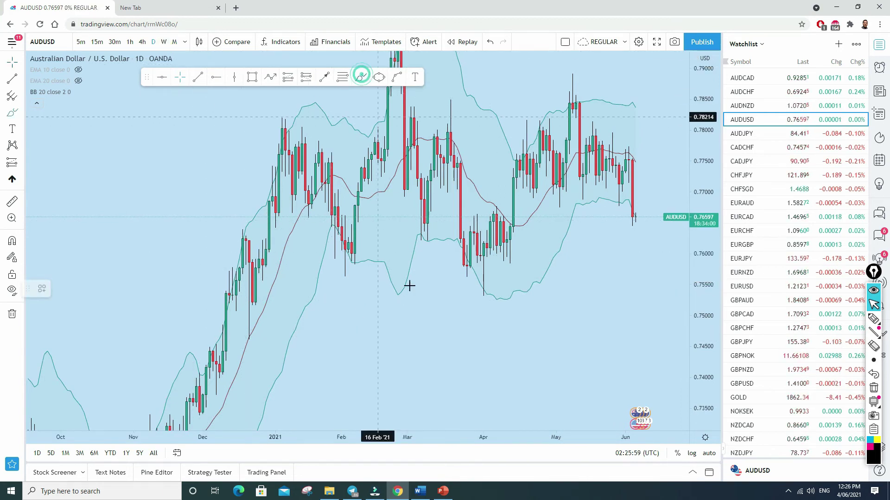
mouse_move(335, 375)
mouse_down()
mouse_move(463, 282)
mouse_move(474, 320)
mouse_up()
drag(442, 280, 444, 282)
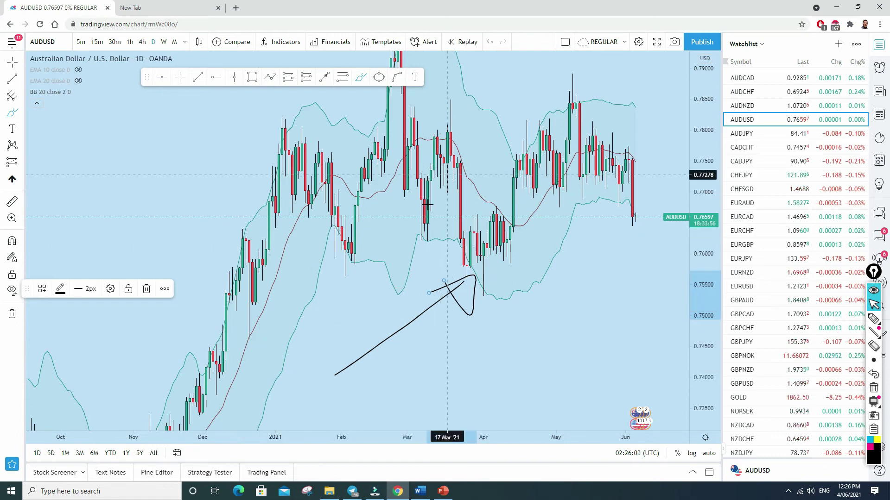
click(489, 42)
click(491, 43)
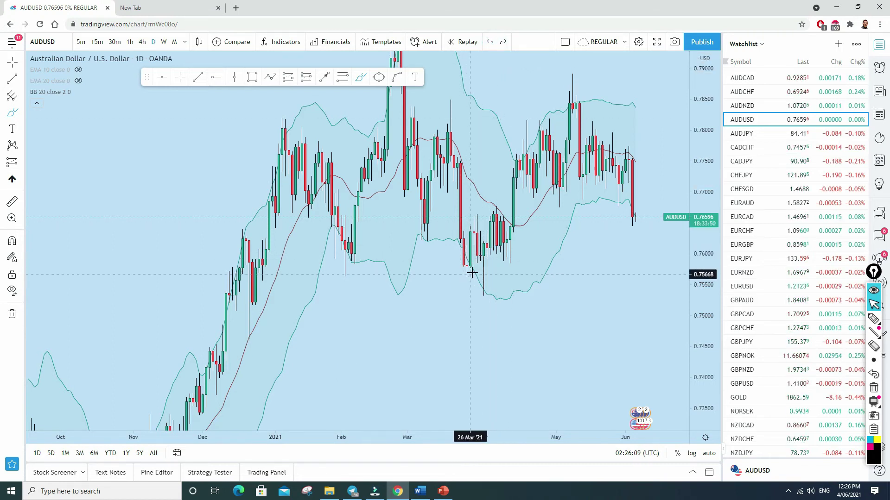
Circle the candles around 25 March at the lower band with the brush and undo the drawing.
drag(465, 260, 469, 262)
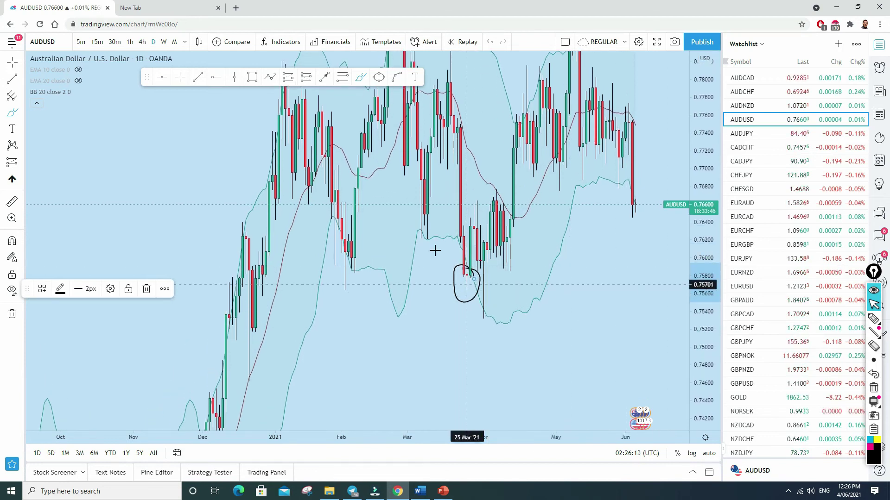
click(493, 42)
click(493, 42)
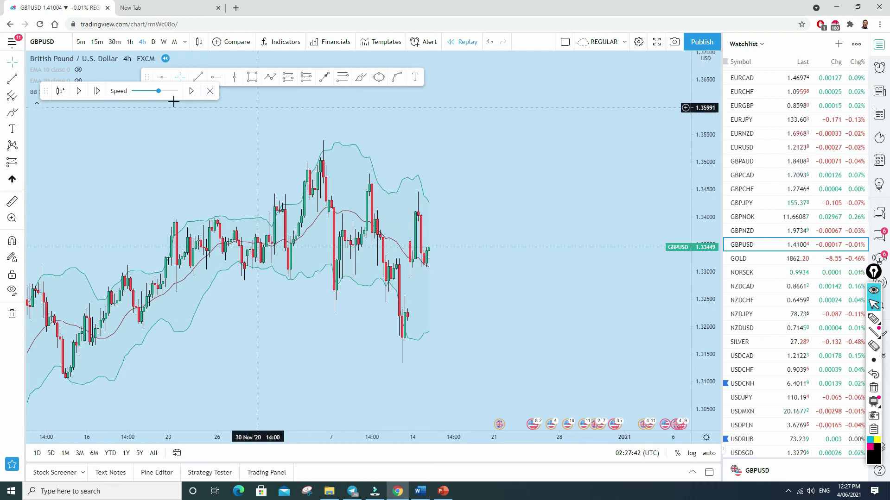
Advance the GBPUSD 4h bar replay by three bars.
click(99, 92)
click(99, 92)
click(99, 92)
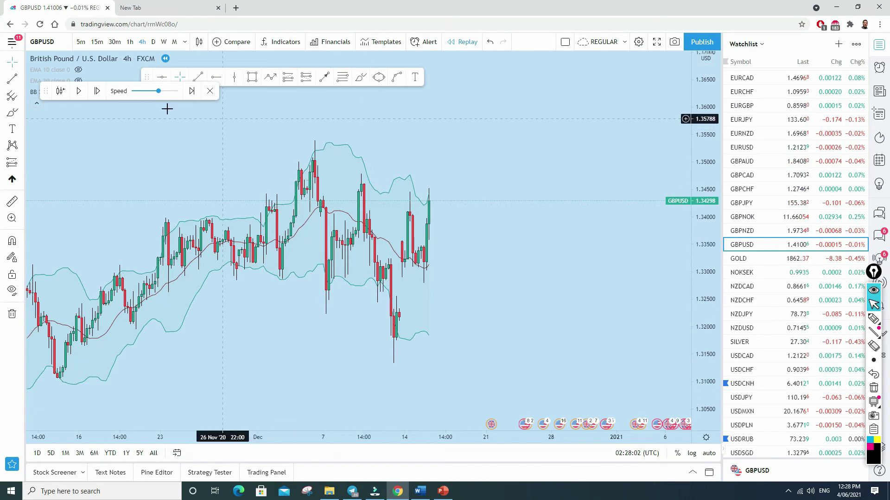
Advance the GBPUSD 4h bar replay one bar at a time to the gap-down candles on 21 December.
click(98, 91)
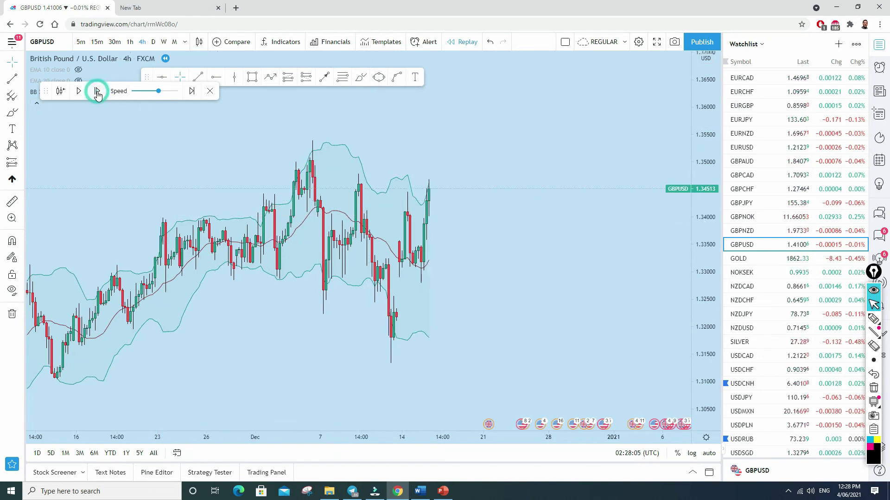
click(97, 91)
click(97, 91)
click(97, 91)
click(98, 91)
click(98, 91)
click(98, 91)
click(97, 91)
click(97, 91)
click(98, 91)
click(97, 91)
click(97, 91)
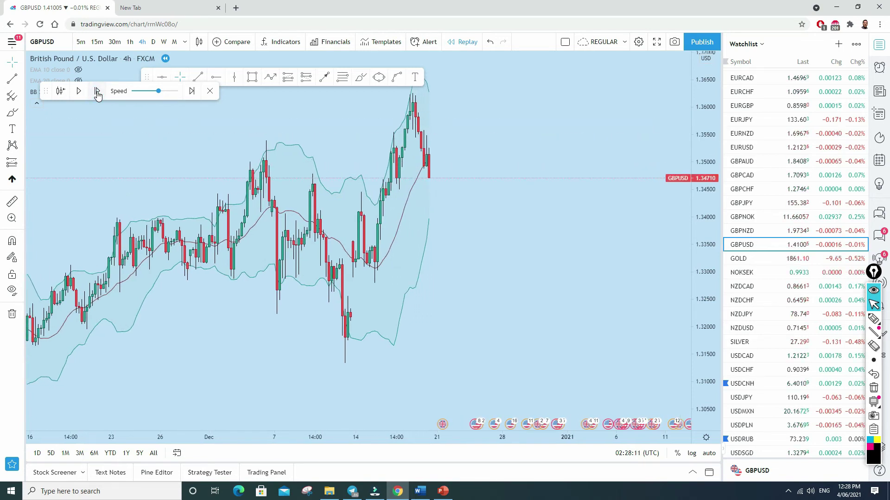
click(97, 91)
click(97, 91)
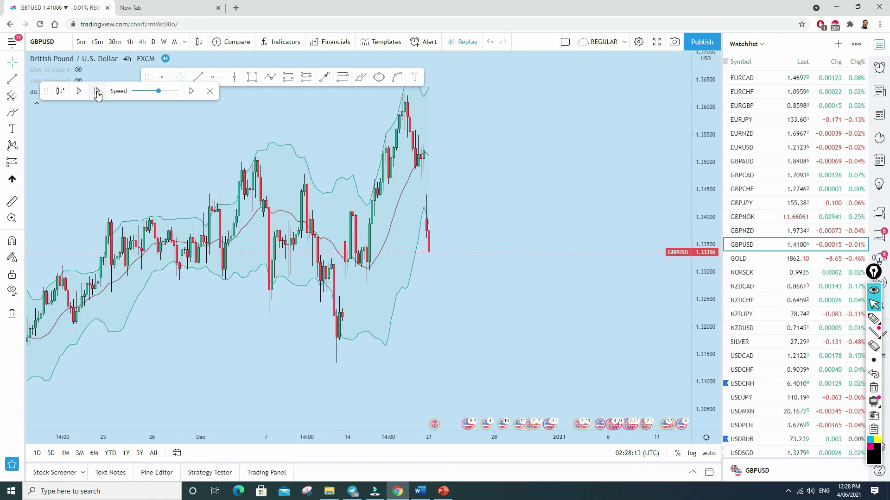
click(97, 91)
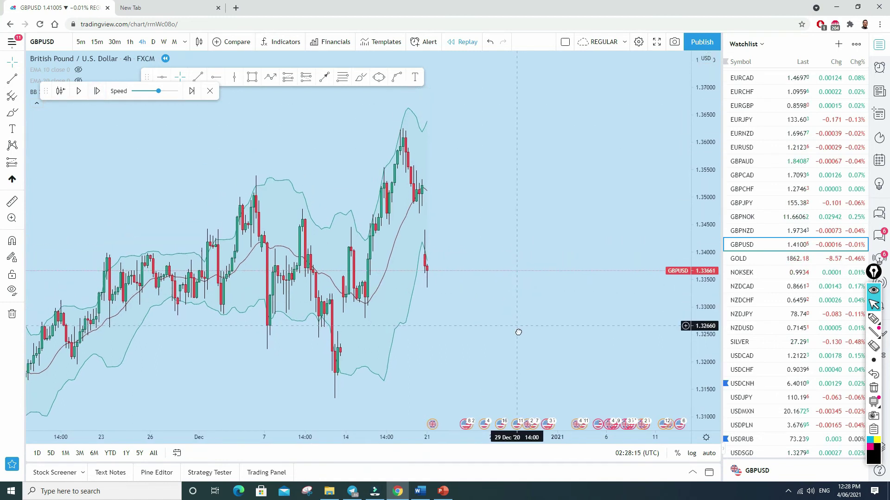
Step the replay through the 21 December sell-off to the bullish candles that rebound inside the lower Bollinger Band.
scroll(602, 310, up, 2)
drag(513, 266, 587, 283)
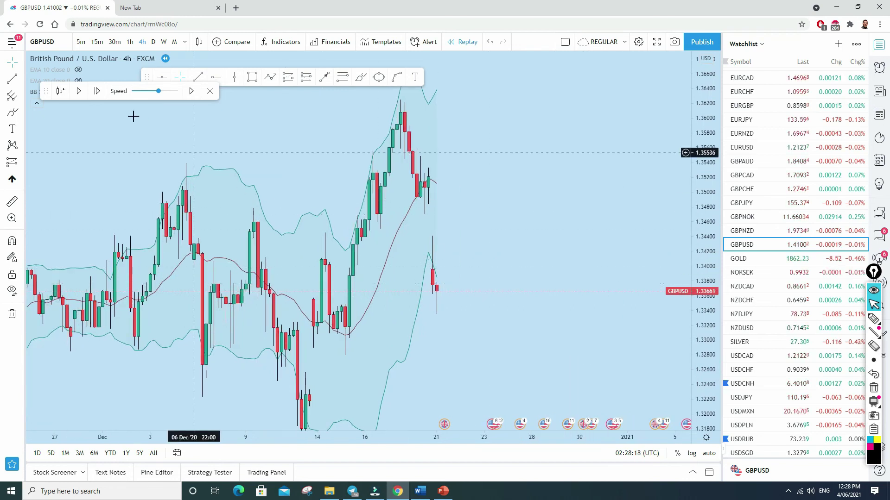
click(95, 91)
click(95, 91)
drag(591, 332, 556, 266)
click(98, 92)
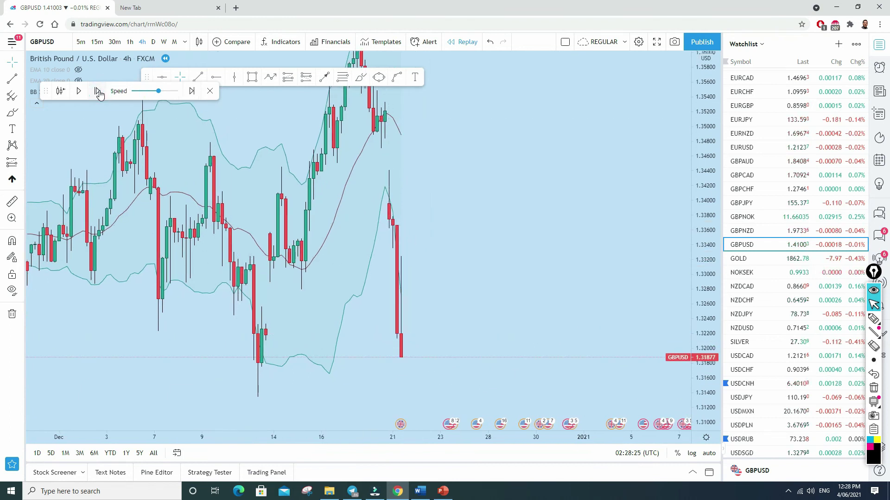
click(98, 91)
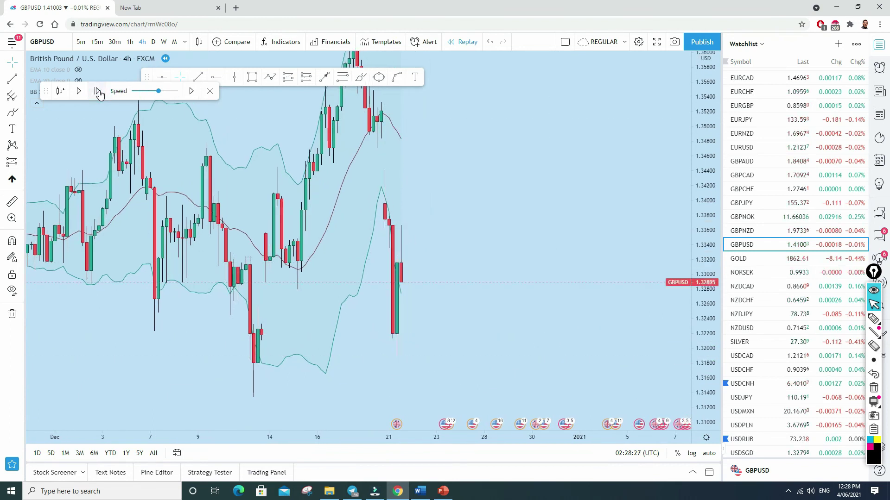
Place a long position after the rebound candles with entry 1.33140, stop 1.31866 and target 1.35809.
scroll(415, 209, up, 5)
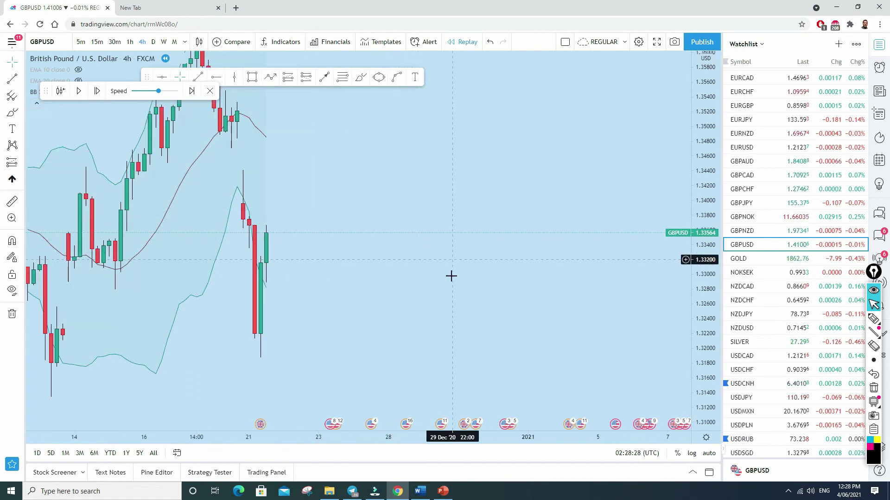
scroll(328, 311, left, 5)
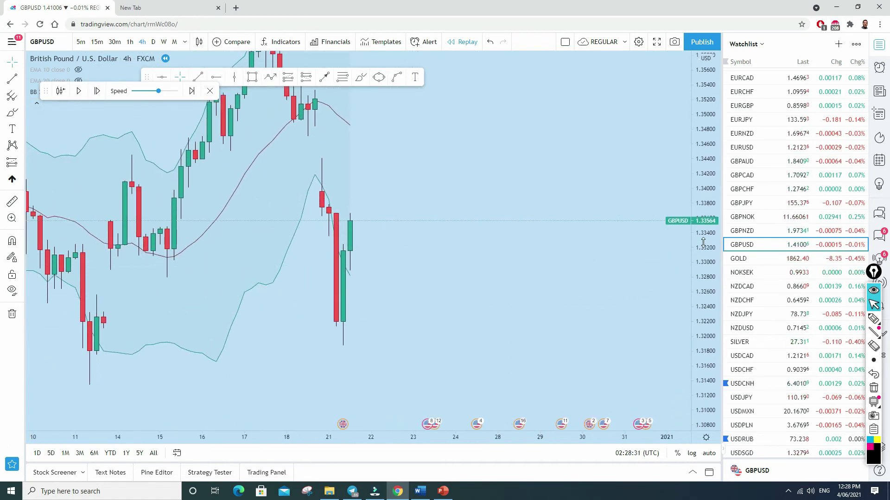
drag(455, 308, 520, 271)
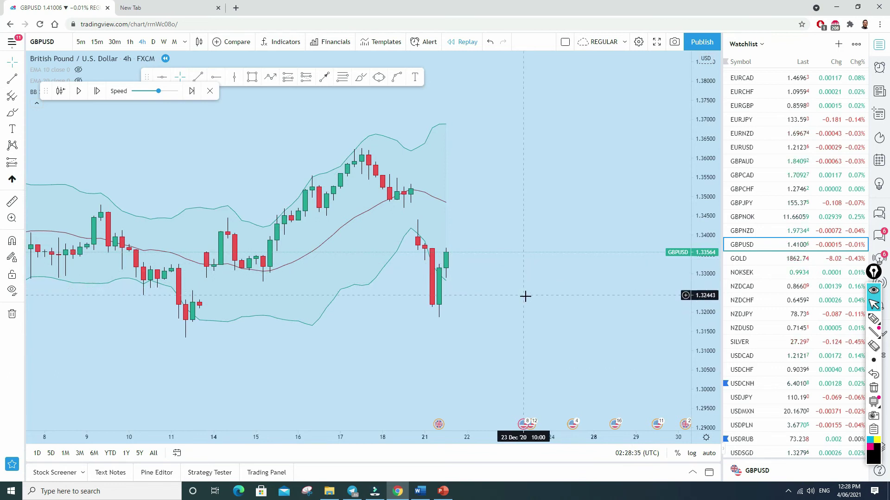
click(21, 166)
click(70, 330)
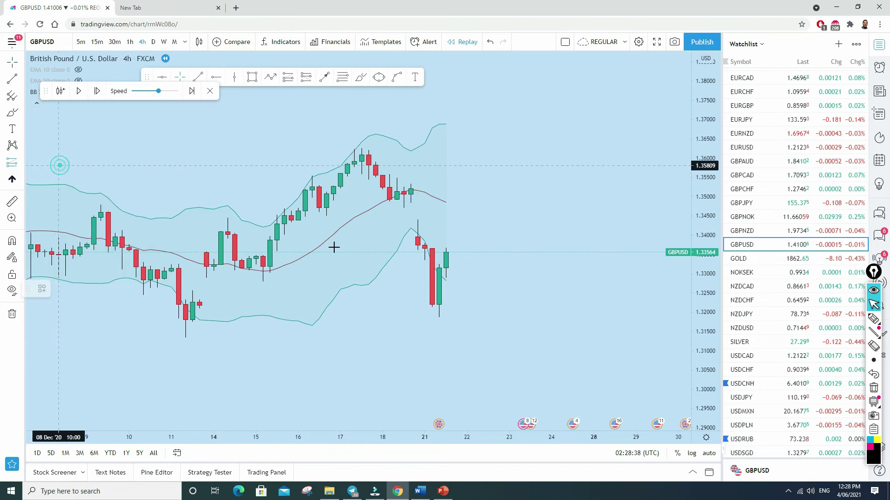
click(452, 268)
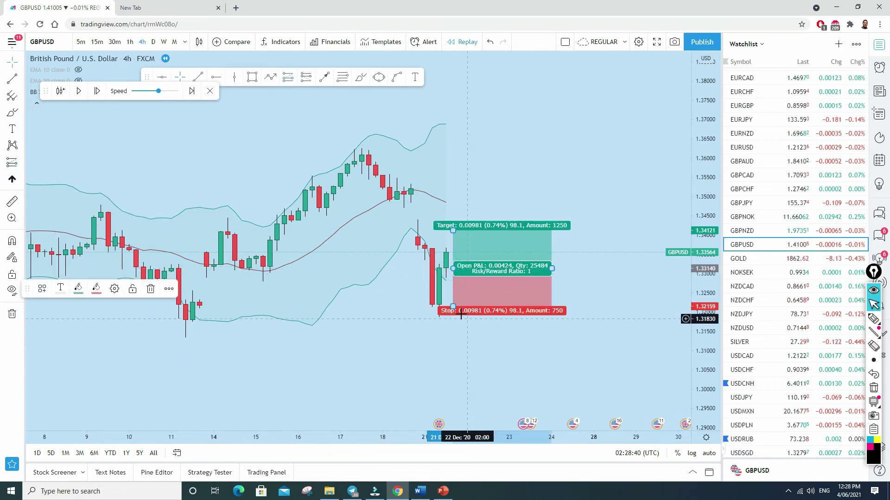
drag(453, 307, 453, 318)
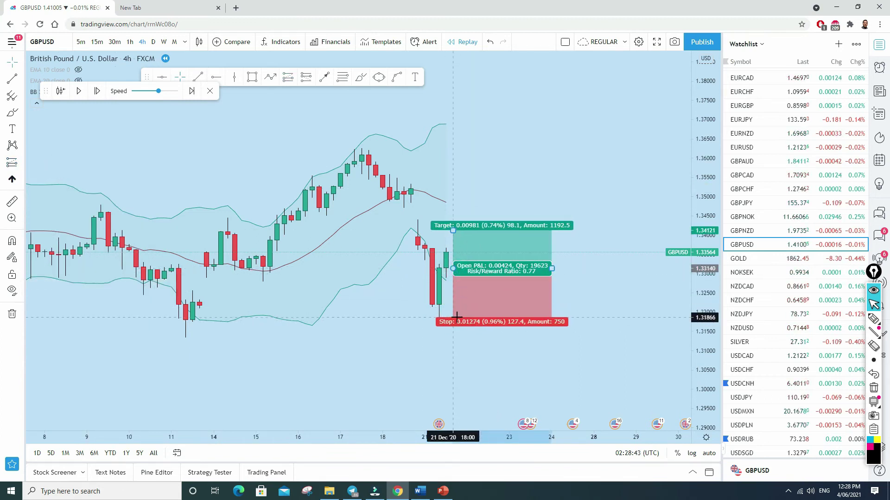
drag(452, 231, 460, 165)
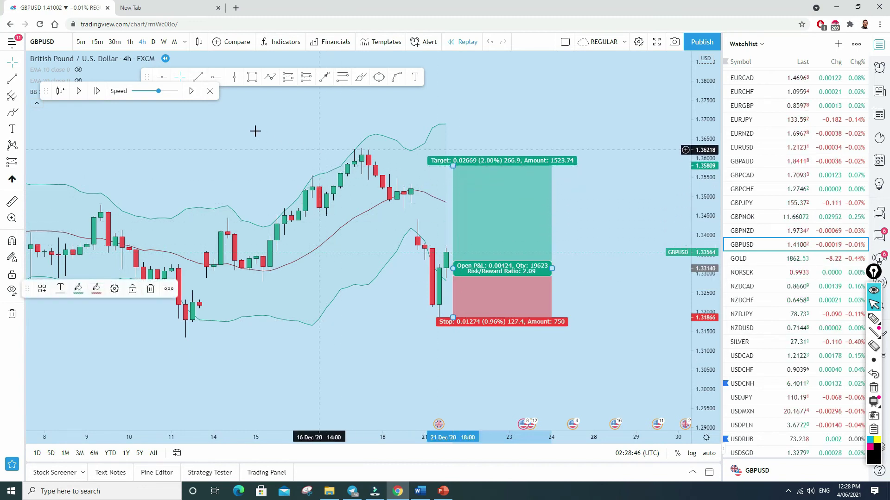
Advance the replay bar by bar to 24 December, until price reaches the long position's target.
click(96, 91)
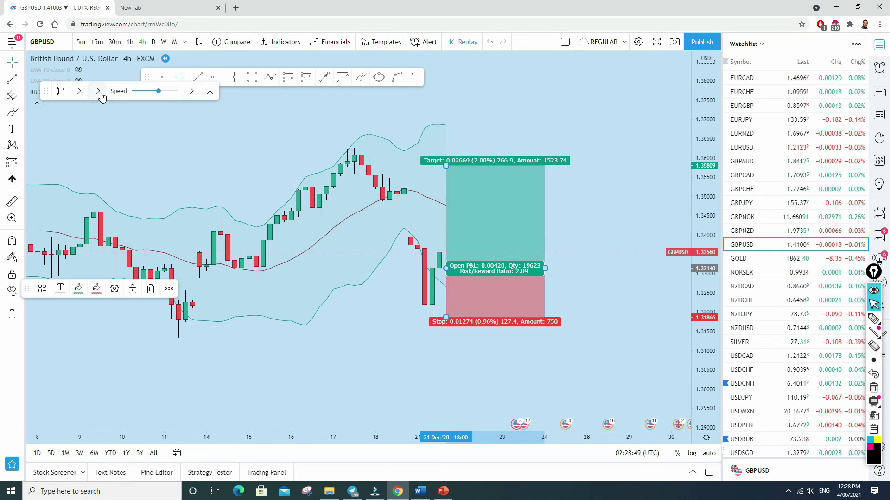
click(96, 91)
click(97, 91)
click(97, 92)
click(97, 91)
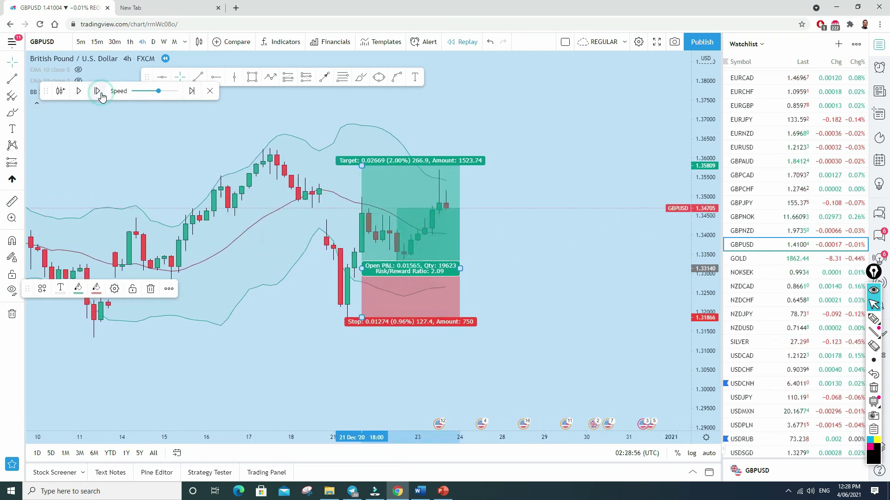
click(97, 91)
click(97, 91)
click(97, 92)
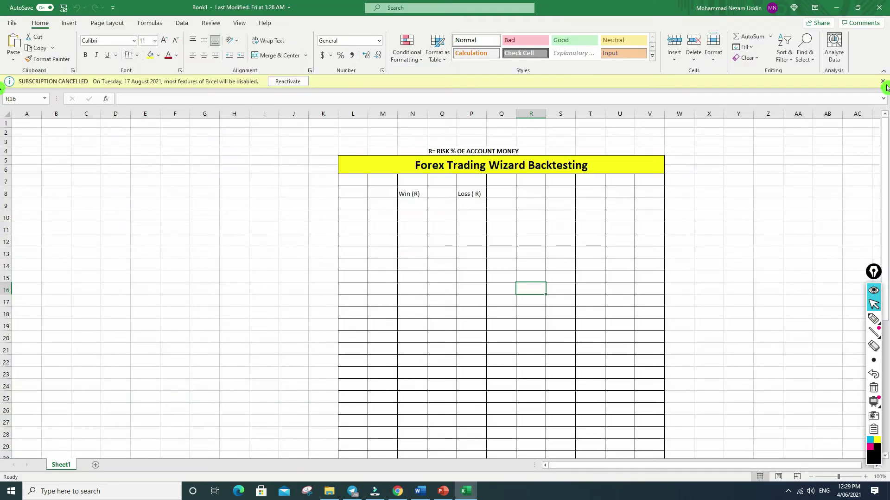
Switch to the Excel backtesting sheet and record 2 in the first row under Win (R).
click(417, 189)
text(2)
click(486, 274)
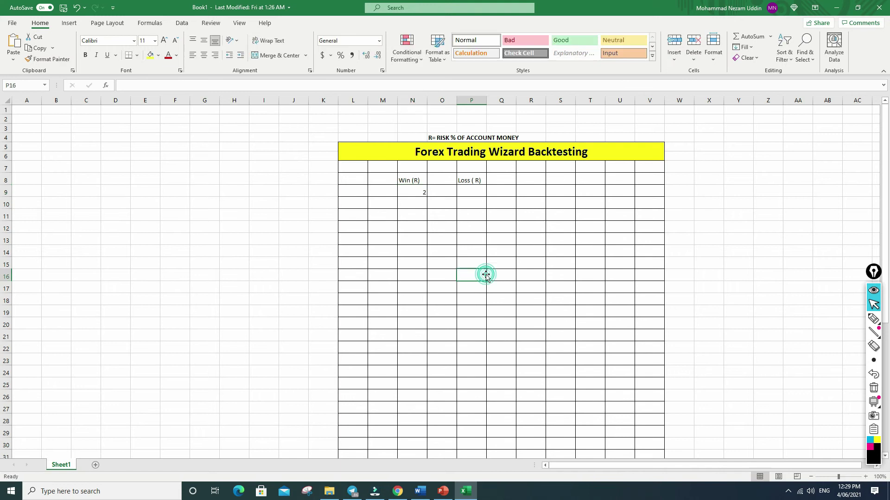
click(417, 487)
Return to the GBPUSD chart in TradingView and advance the replay to the bullish candle on 11 January 2021.
click(542, 239)
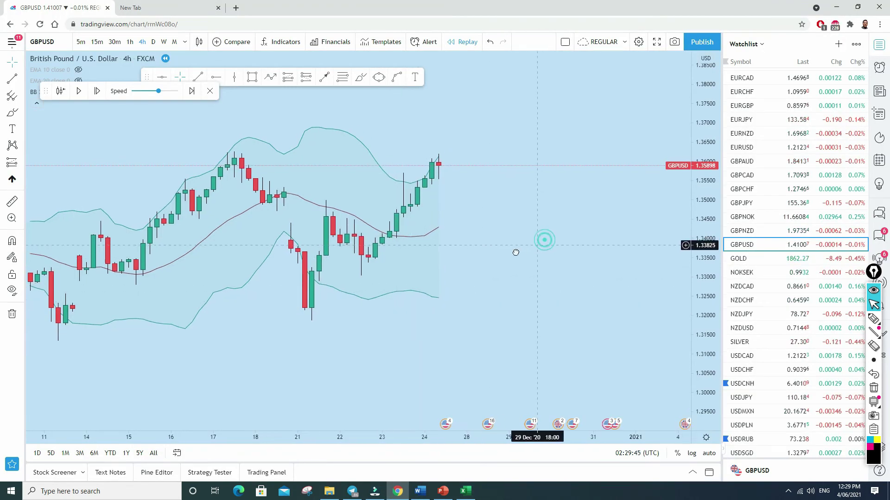
click(98, 90)
click(97, 91)
click(97, 91)
click(97, 91)
click(98, 91)
click(98, 91)
click(98, 91)
click(97, 91)
click(98, 91)
click(97, 91)
click(98, 91)
click(98, 91)
click(98, 90)
click(98, 91)
click(97, 91)
click(98, 92)
click(99, 92)
click(98, 92)
click(98, 91)
click(98, 91)
click(98, 91)
click(98, 91)
click(98, 92)
click(99, 92)
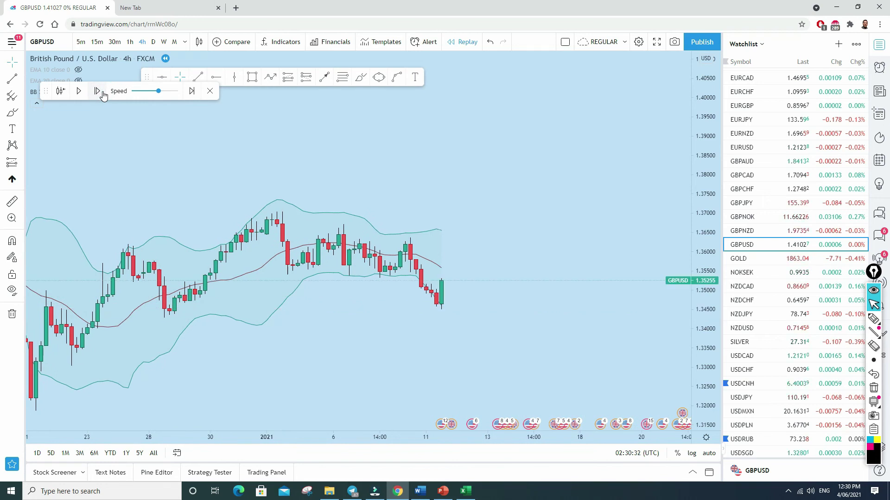
Brush a rising arrow under the lows toward the 11 January candle and undo its strokes.
scroll(175, 147, down, 2)
drag(586, 232, 538, 185)
scroll(558, 240, down, 2)
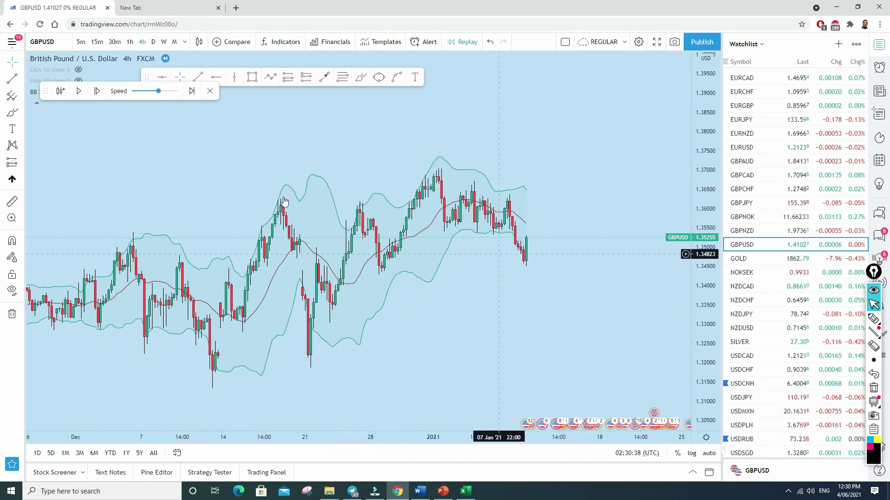
click(363, 76)
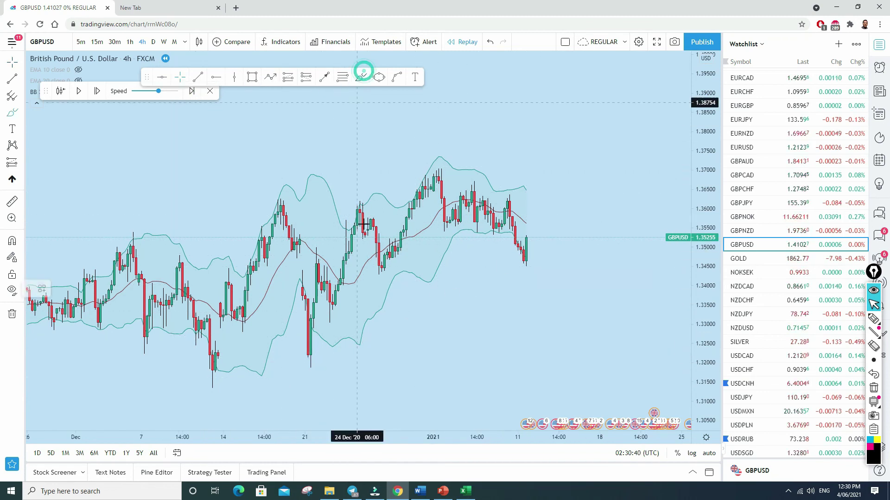
drag(360, 367, 540, 276)
click(517, 306)
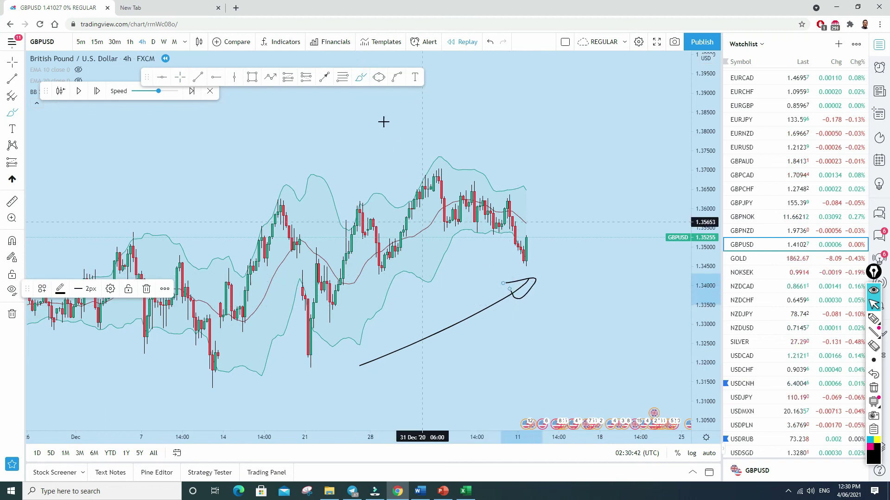
click(490, 42)
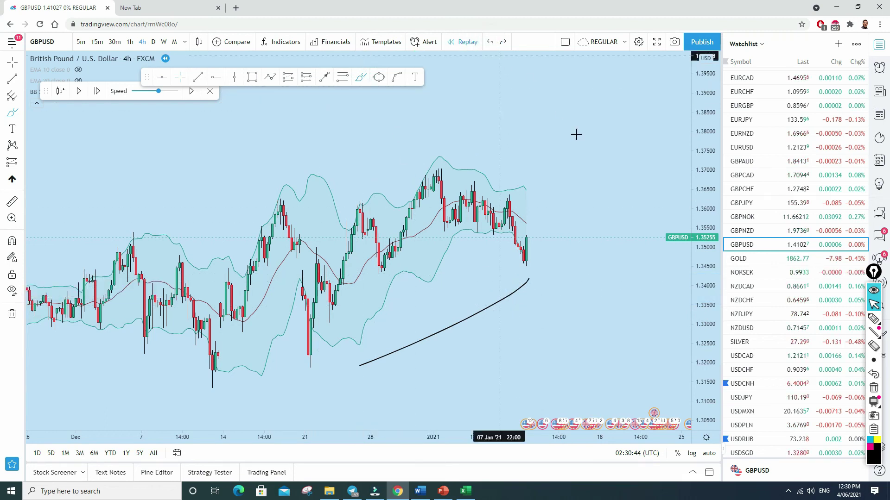
scroll(539, 260, up, 2)
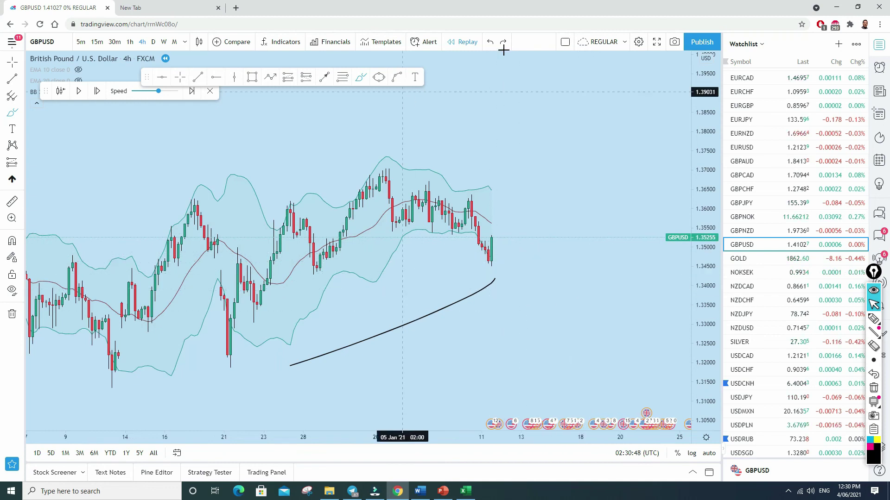
scroll(222, 155, up, 1)
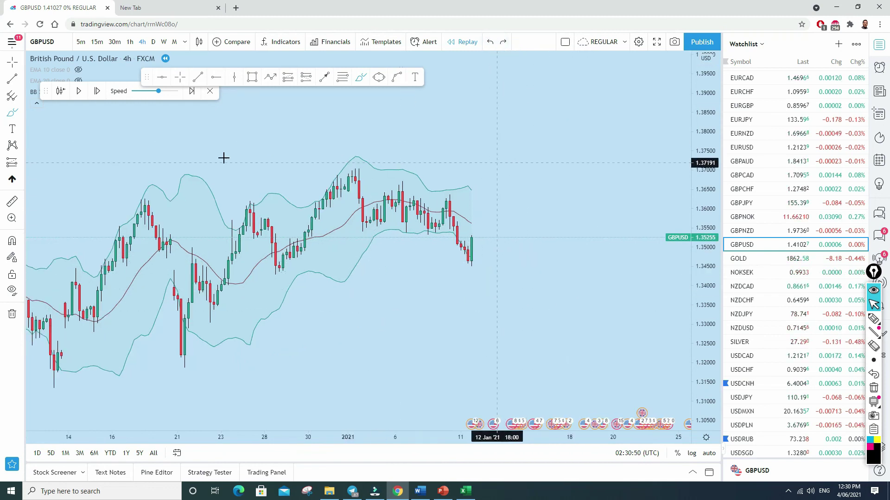
Place a long position beside the 11 January bullish candle with entry 1.35268, stop 1.34450 and target 1.36963.
click(24, 168)
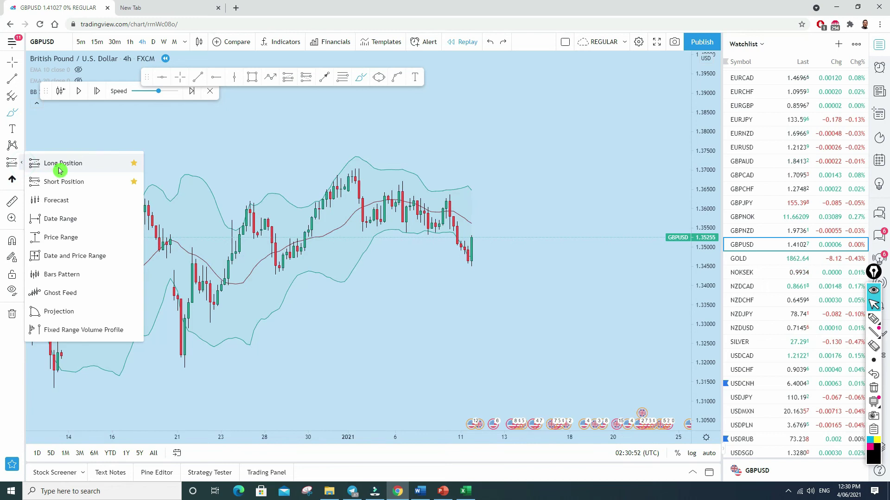
click(59, 167)
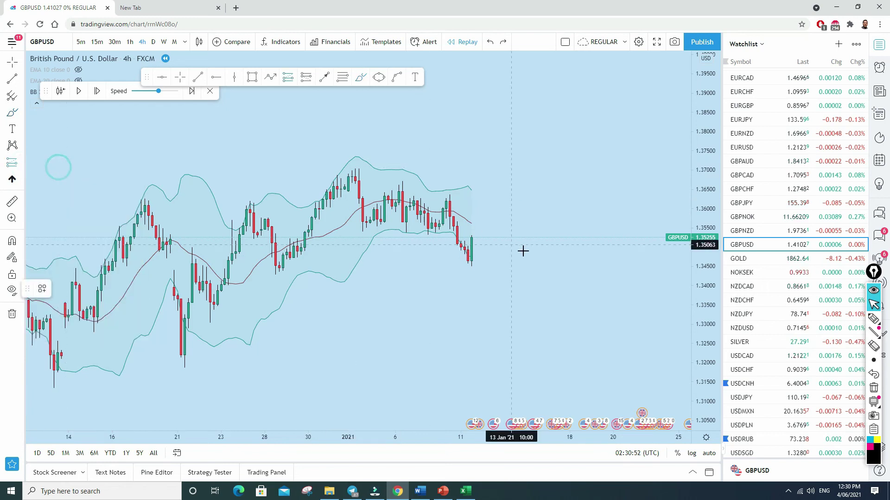
click(474, 237)
drag(476, 281, 479, 268)
drag(475, 192, 481, 172)
Advance the replay to about 13 January, until price reaches the 1.36963 target.
click(97, 91)
click(97, 91)
click(96, 91)
click(97, 91)
click(96, 91)
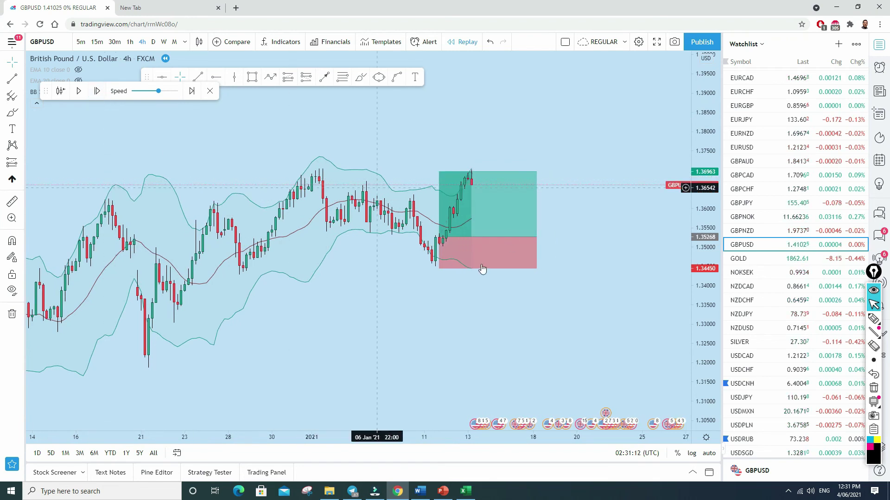
Record 2 in the second row under Win (R) in the Excel backtesting sheet.
click(473, 492)
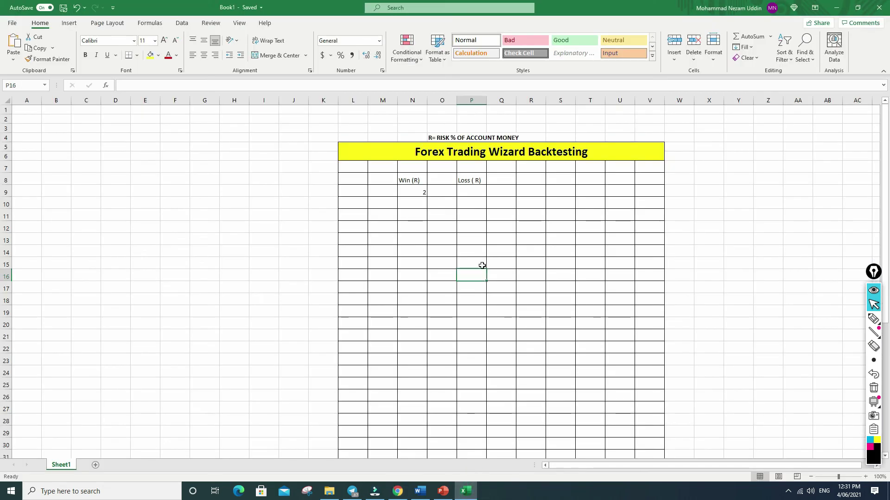
click(466, 491)
Advance the GBPUSD replay in TradingView to the 18 January candle at the lower Bollinger Band.
click(98, 91)
click(99, 91)
click(99, 91)
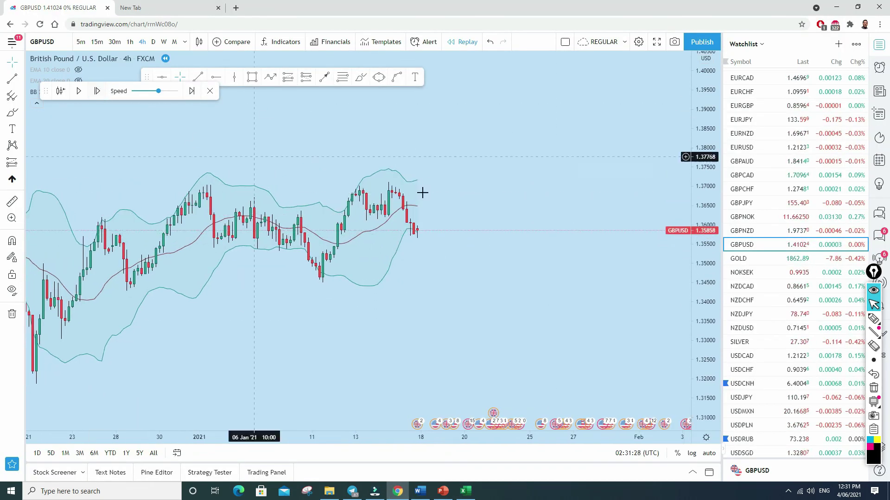
scroll(421, 193, up, 2)
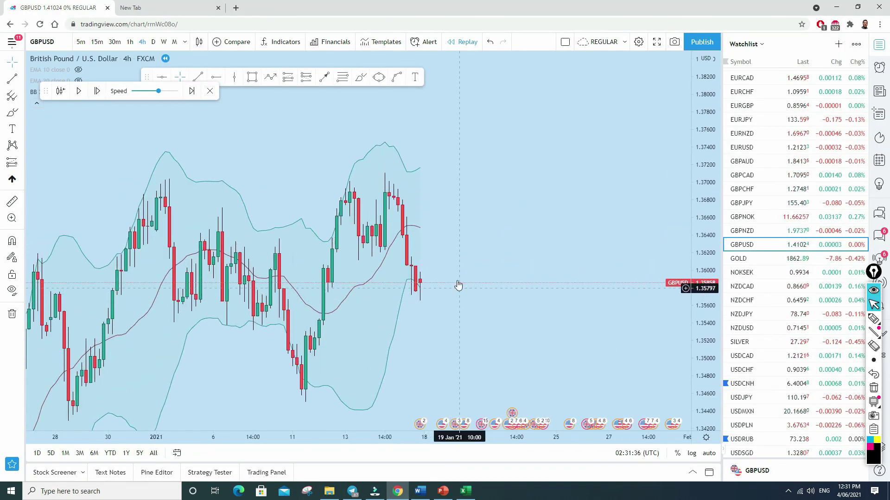
mouse_move(458, 284)
mouse_down()
mouse_move(515, 237)
mouse_move(446, 287)
mouse_up()
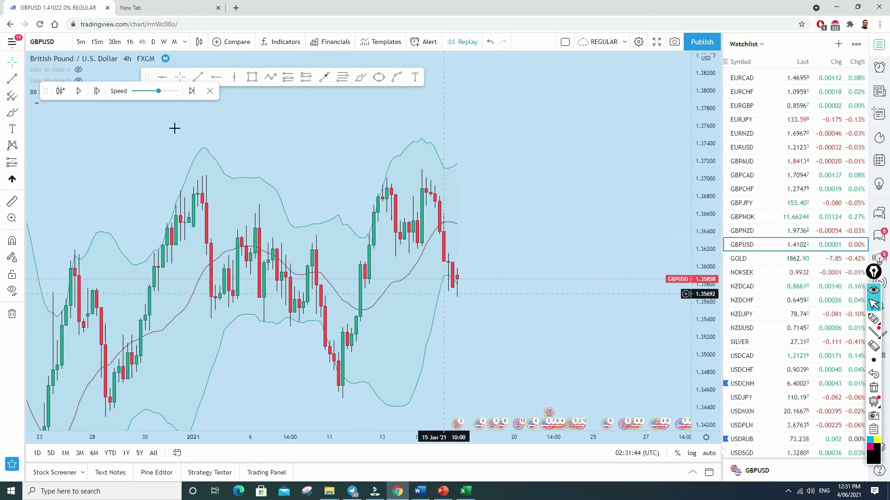
Place a long position at the 18 January candle's close, with the stop just below its low and the target about twice the risk.
click(12, 163)
click(68, 159)
click(461, 279)
drag(461, 350, 461, 298)
drag(461, 205, 461, 236)
Advance the 15-minute GBPUSD replay and place a long position whose target is about twice as far away as its stop.
click(94, 92)
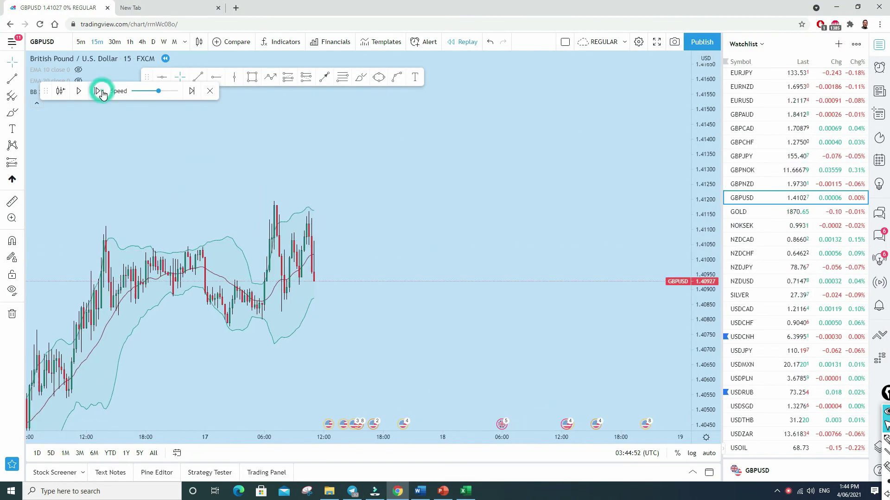
scroll(420, 250, up, 3)
click(410, 238)
drag(411, 280, 411, 291)
drag(410, 190, 407, 131)
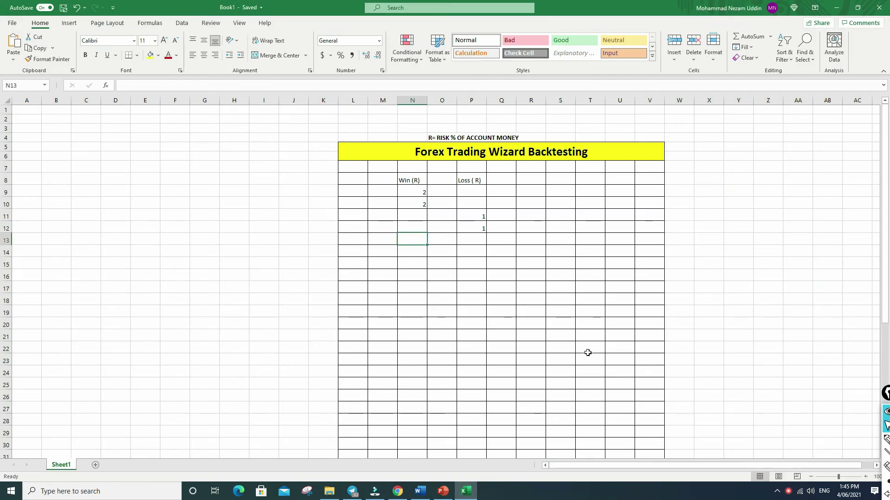
Advance the GBPUSD replay in TradingView to the evening of 17 May and place a long position at 1.41330, stop 1.41194, target 1.41606.
key(alt+Tab)
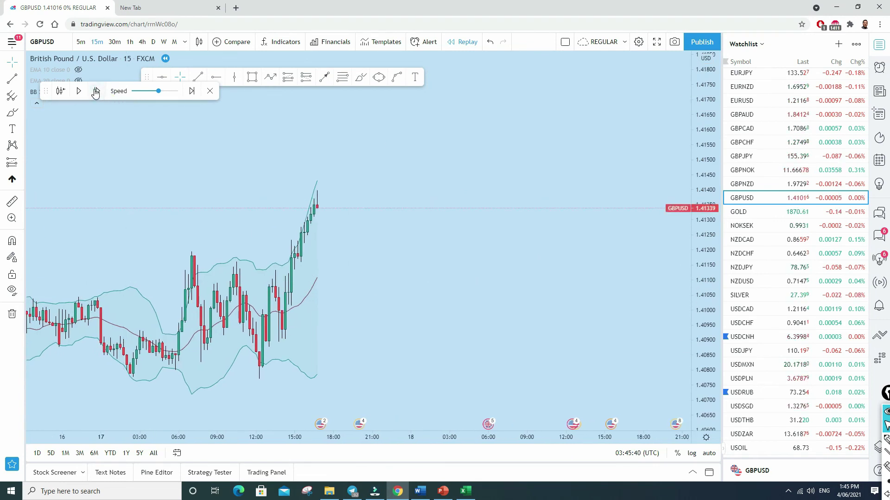
click(99, 91)
scroll(287, 278, up, 3)
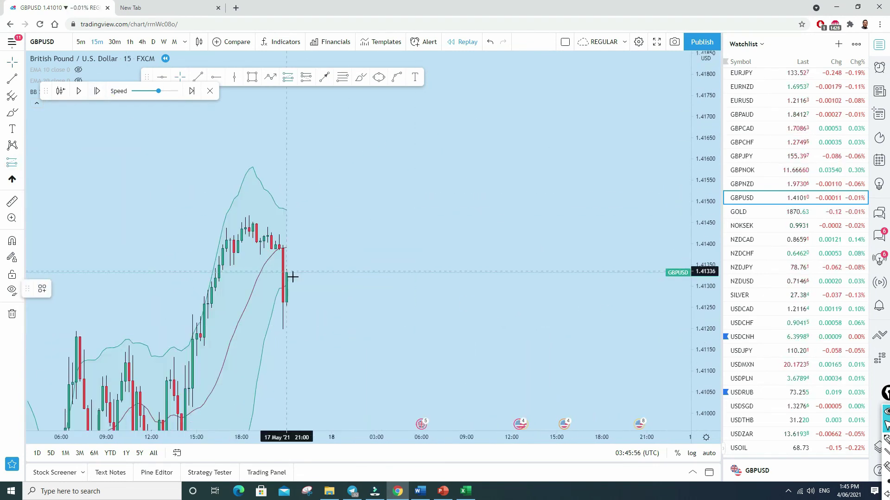
click(293, 273)
drag(292, 216, 295, 159)
Advance the replay to play out the long trade and record 2 under Win (R) in cell N13 of the Excel sheet.
click(97, 91)
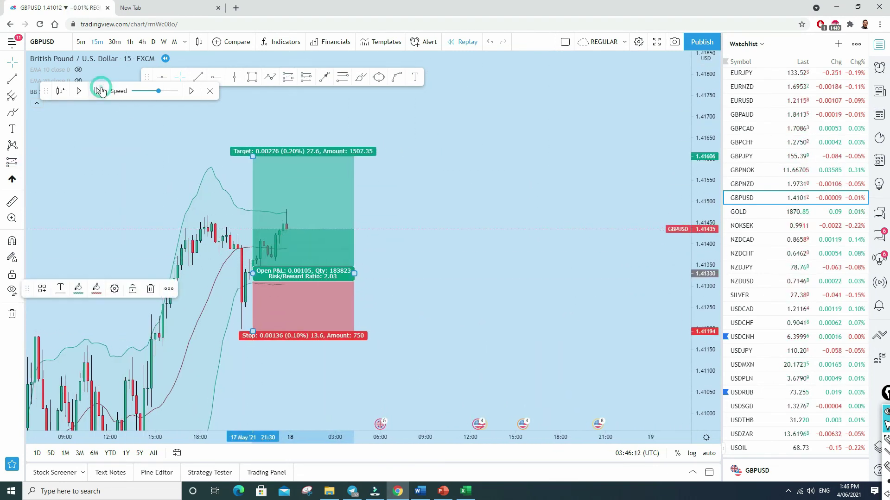
key(alt+Tab)
text(2)
key(alt+Tab)
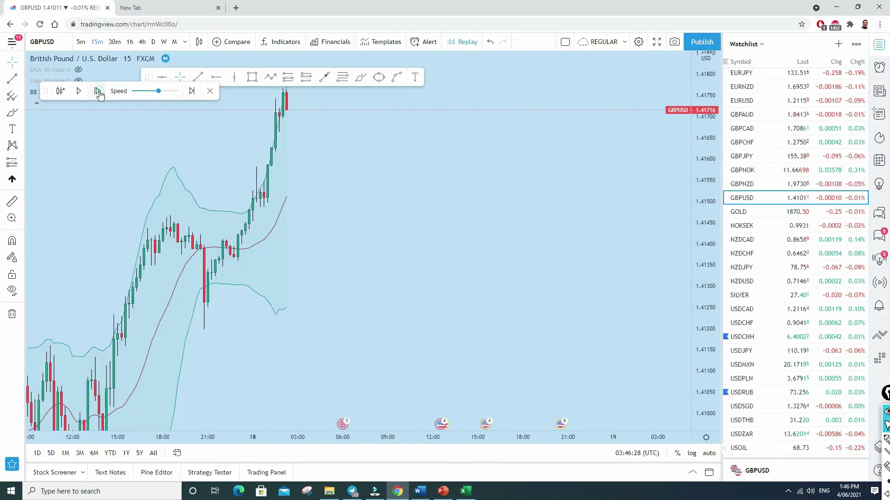
Place a long position at the 18 May 06:30 candle with entry 1.41801, stop 1.41636 and target 1.42134.
scroll(172, 107, down, 1)
click(12, 162)
click(50, 161)
click(362, 216)
drag(363, 116, 354, 181)
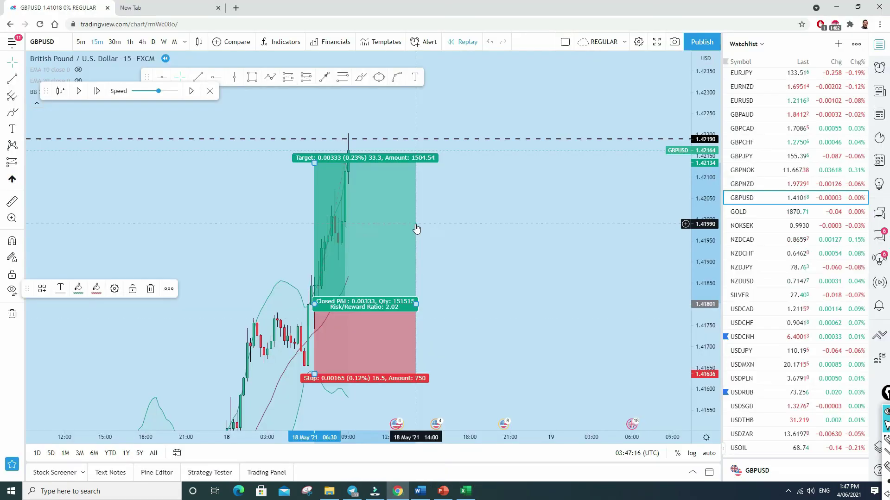
Delete the completed 18 May long position and advance the replay to the afternoon pullback near the lower Bollinger Band.
key(Delete)
click(96, 90)
click(97, 91)
click(97, 91)
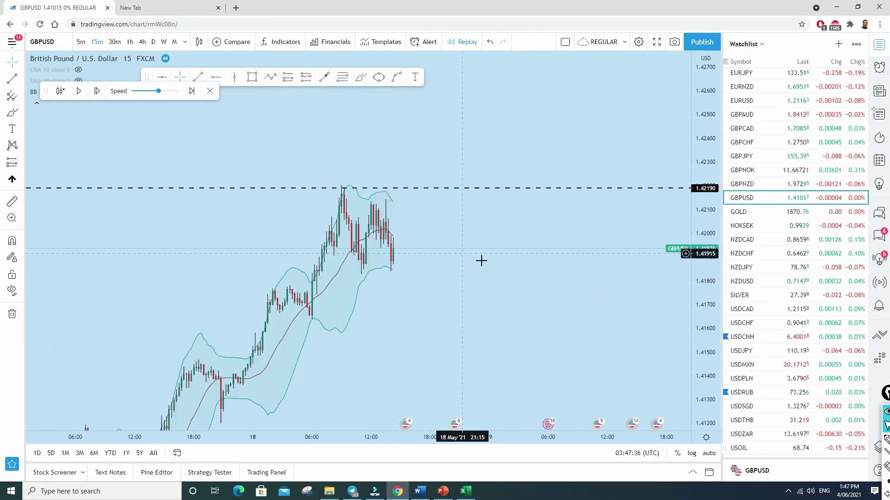
Advance the replay to 19 May 01:15 and place a short position with entry 1.41935, stop 1.42026 and target 1.41746.
click(97, 91)
click(97, 91)
click(98, 90)
click(98, 90)
click(98, 91)
click(98, 90)
click(99, 91)
click(98, 91)
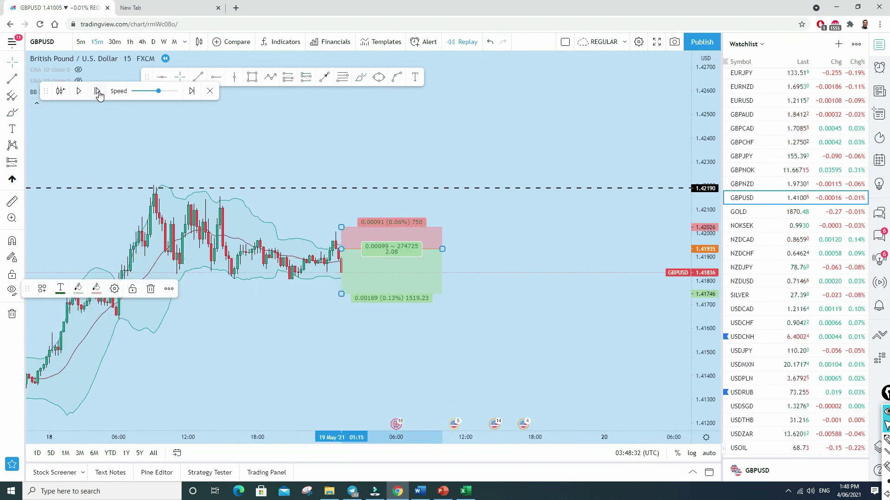
Advance the replay to the large bearish candle on the afternoon of 19 May and place a position at its close.
click(97, 90)
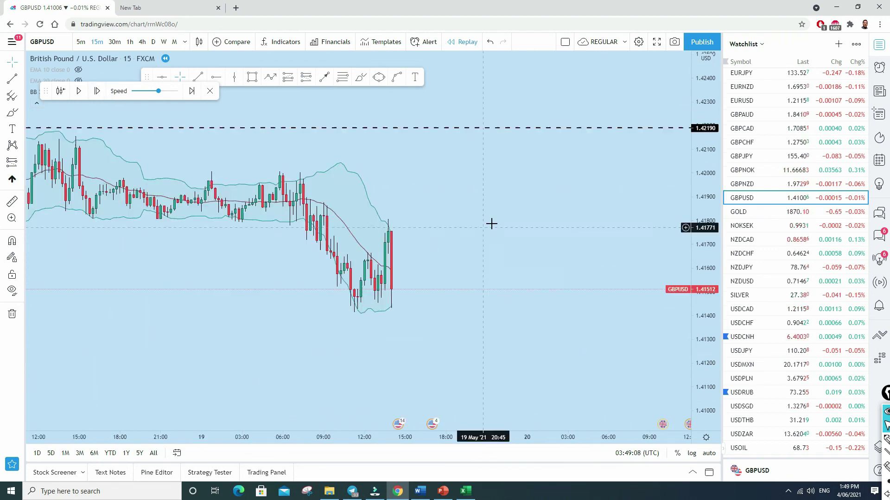
click(12, 162)
click(356, 288)
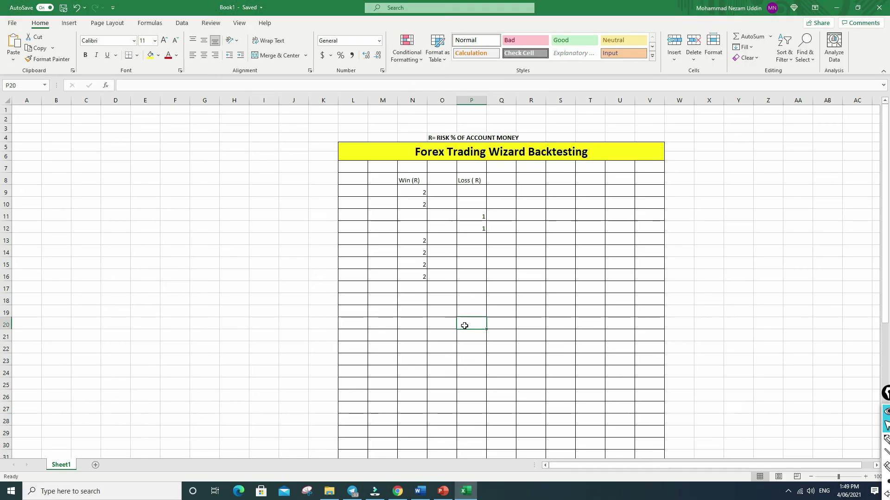
click(402, 491)
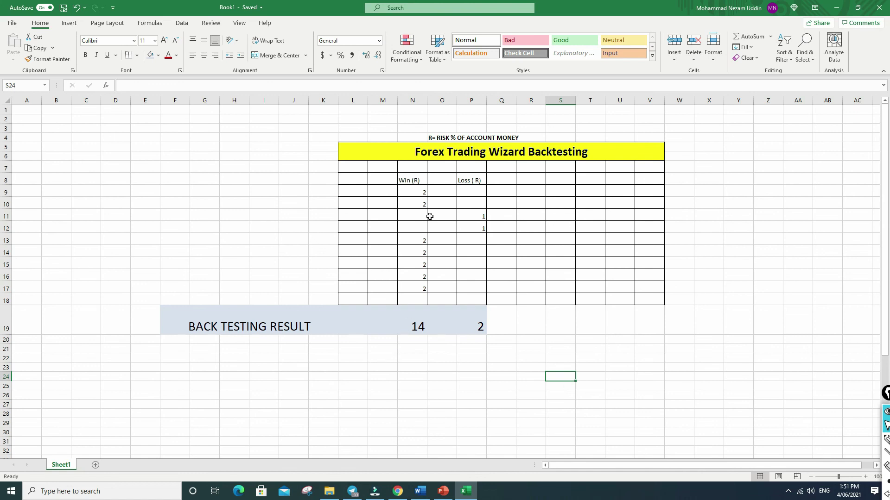
Review the Loss (R) entries, the Win (R) entries and the back testing result totals in the Excel sheet.
drag(482, 206, 476, 265)
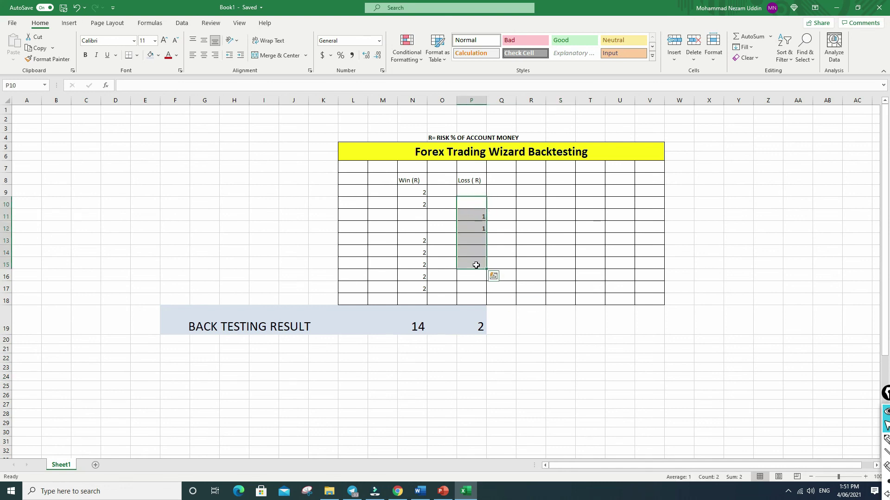
drag(419, 191, 414, 297)
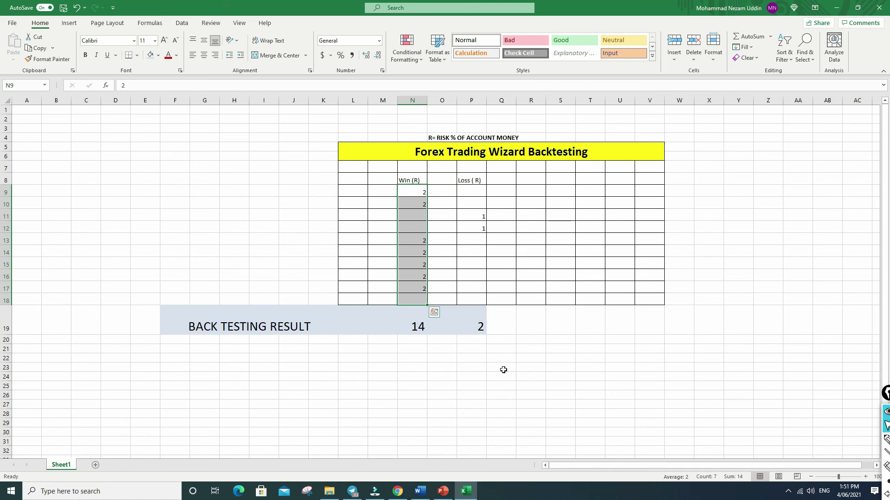
drag(399, 327, 477, 318)
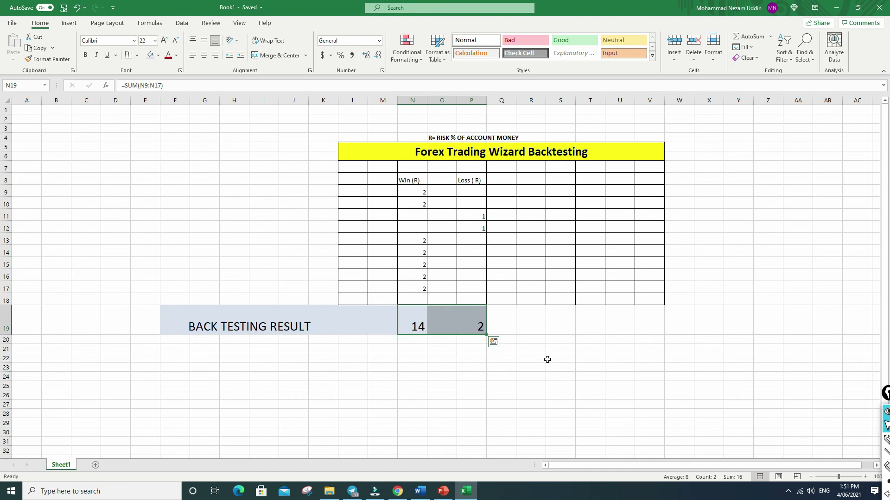